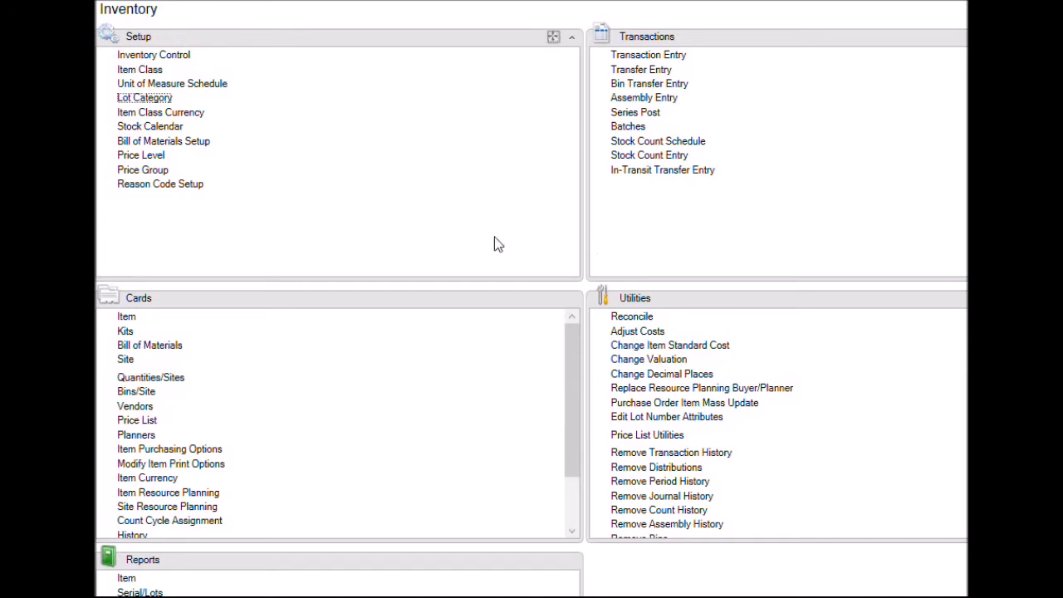
Open lot category maintenance and load the existing CAPACITOR category
click(154, 98)
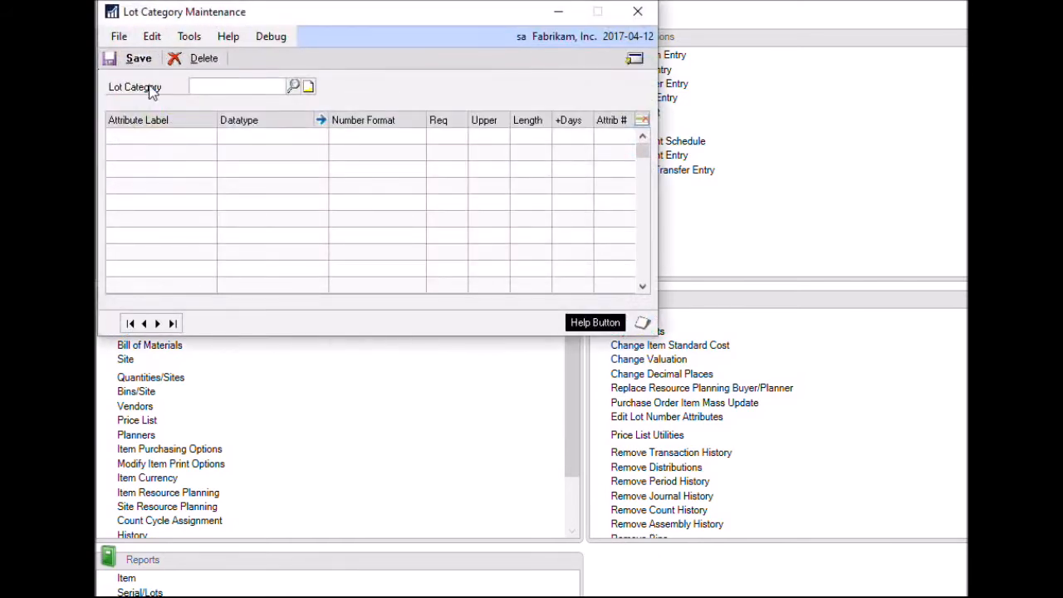
click(294, 85)
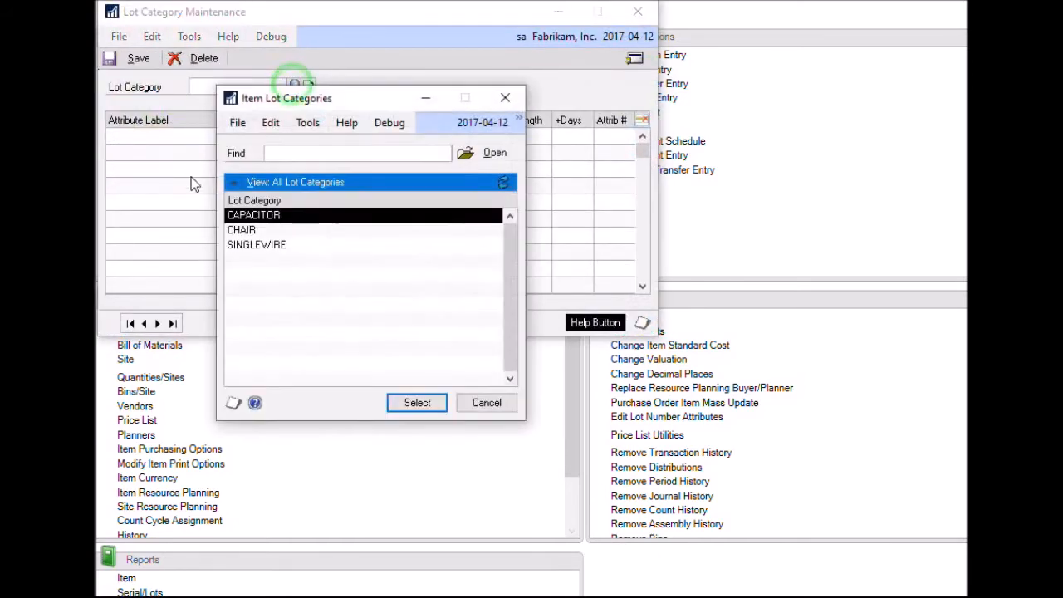
double_click(253, 215)
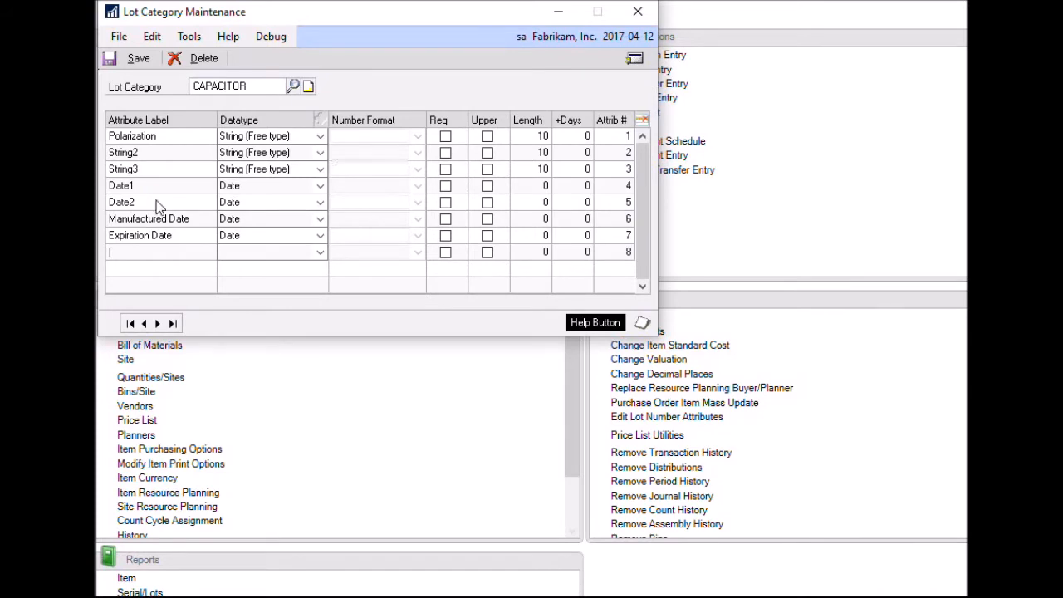
Set the Polarization attribute's datatype to String (Lookup) and review its lookup values
click(162, 136)
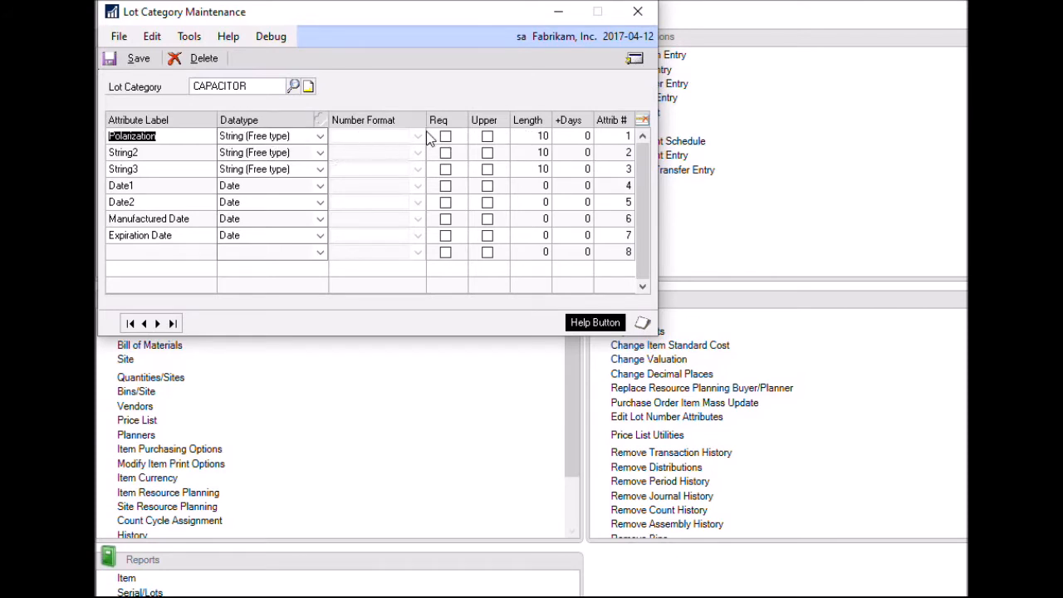
click(287, 139)
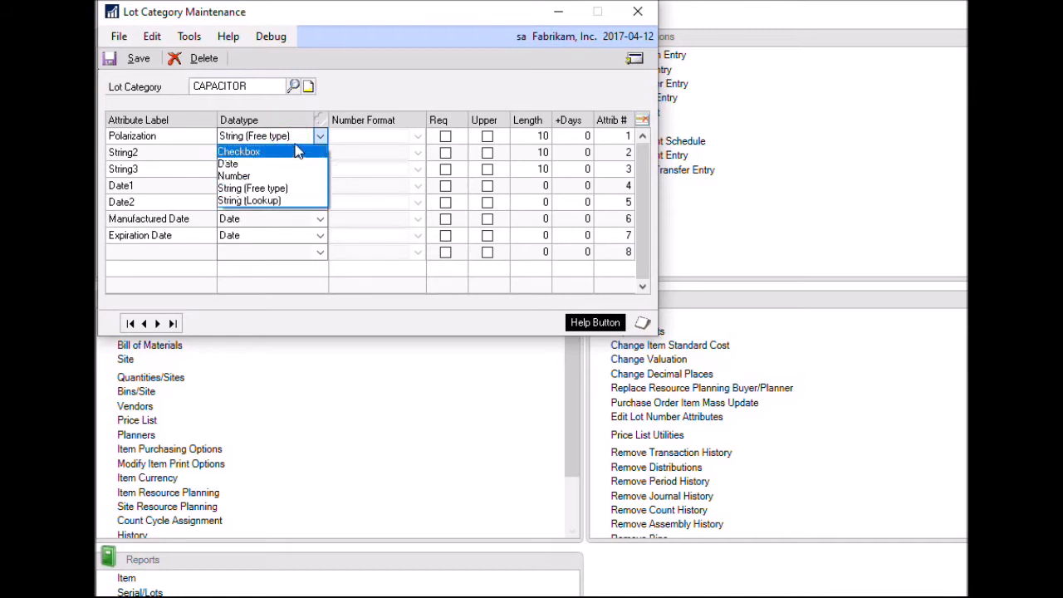
click(283, 202)
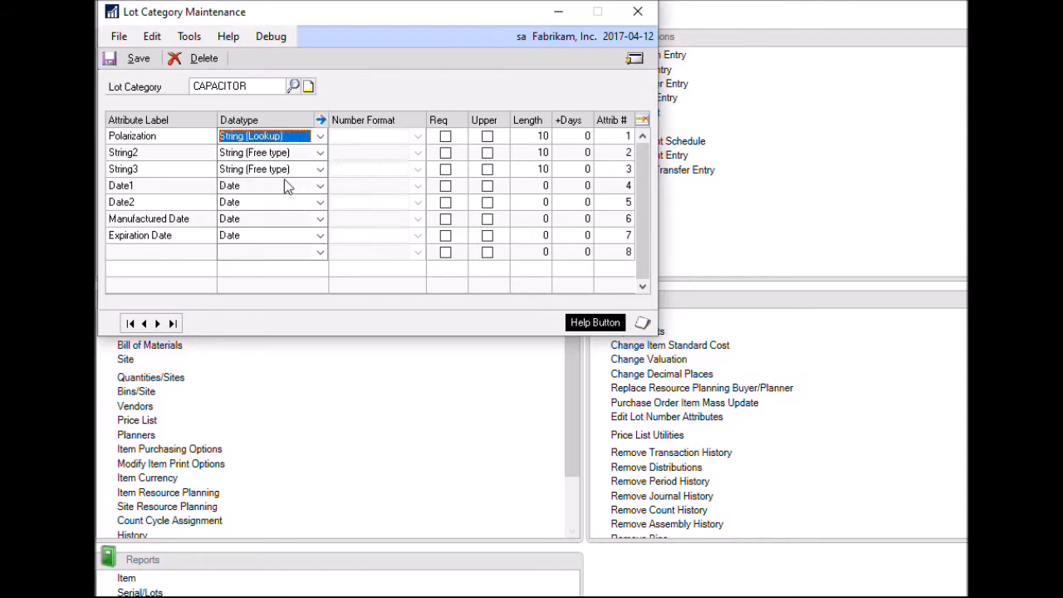
click(321, 121)
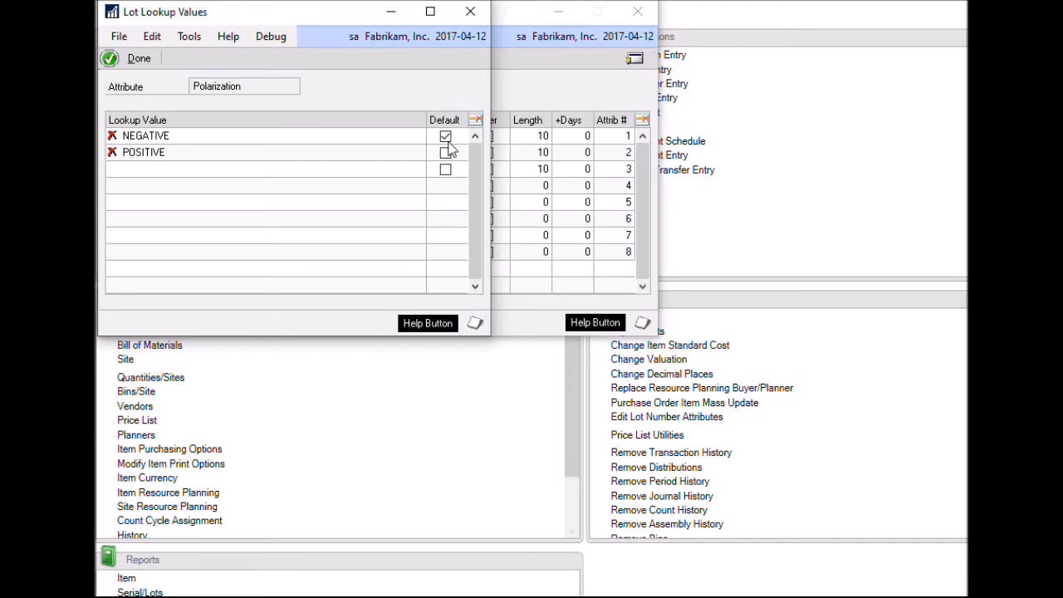
click(138, 61)
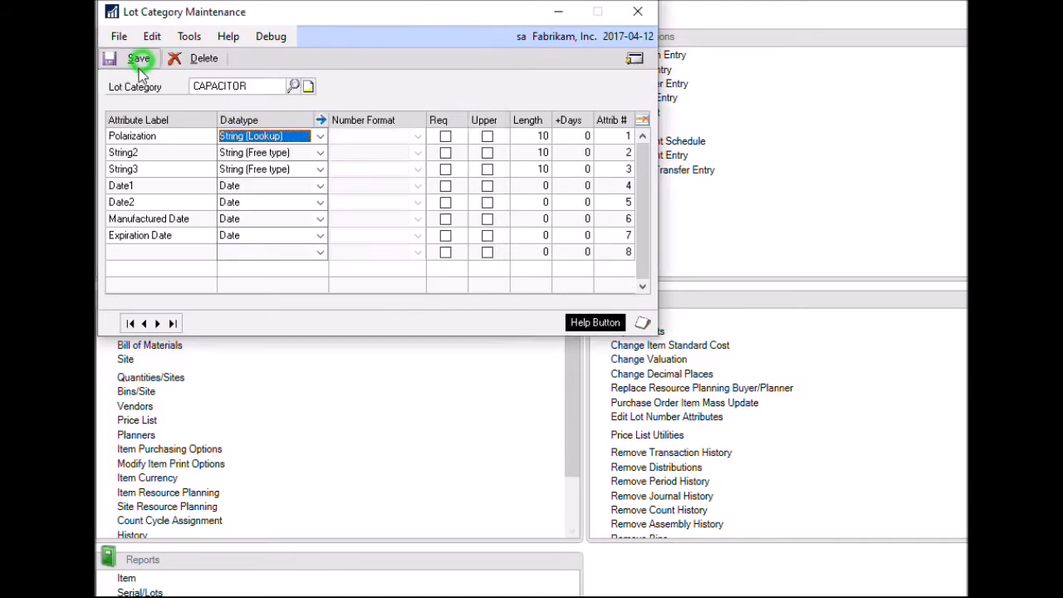
key(Tab)
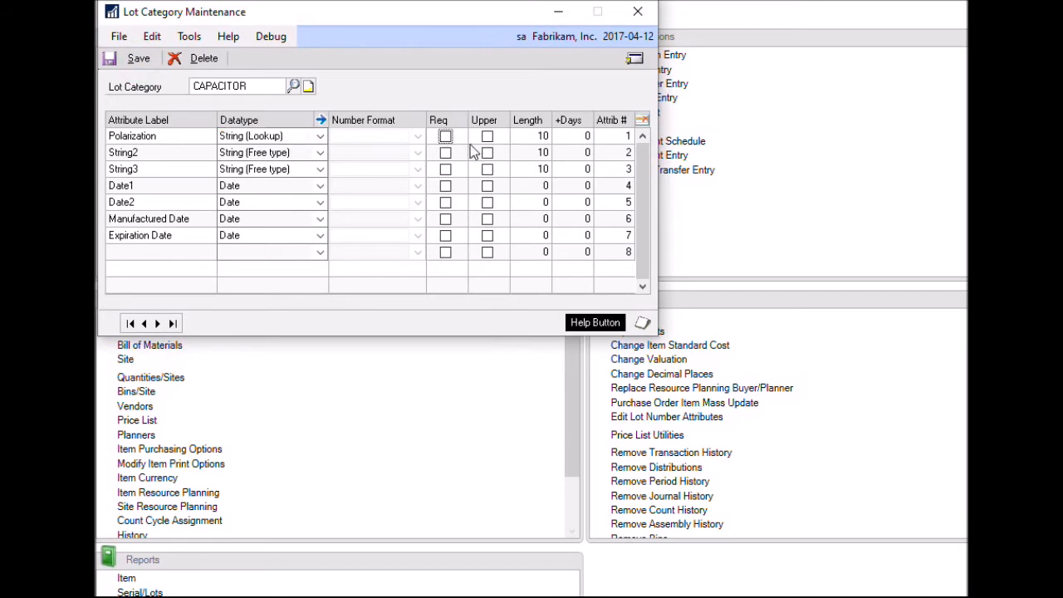
Rename the String2 attribute to Color and make its entries uppercase
click(133, 156)
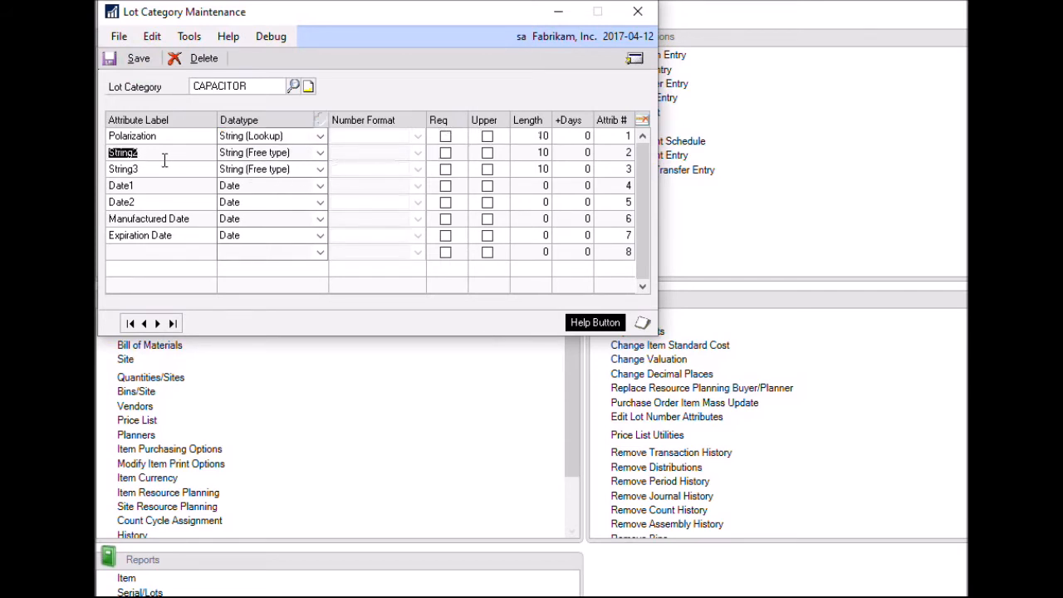
text(Color)
key(Tab)
click(488, 153)
click(487, 153)
Clear the label of the unused String3 attribute
click(143, 170)
key(BackSpace)
key(Tab)
key(Tab)
key(Tab)
key(Tab)
key(Tab)
key(Tab)
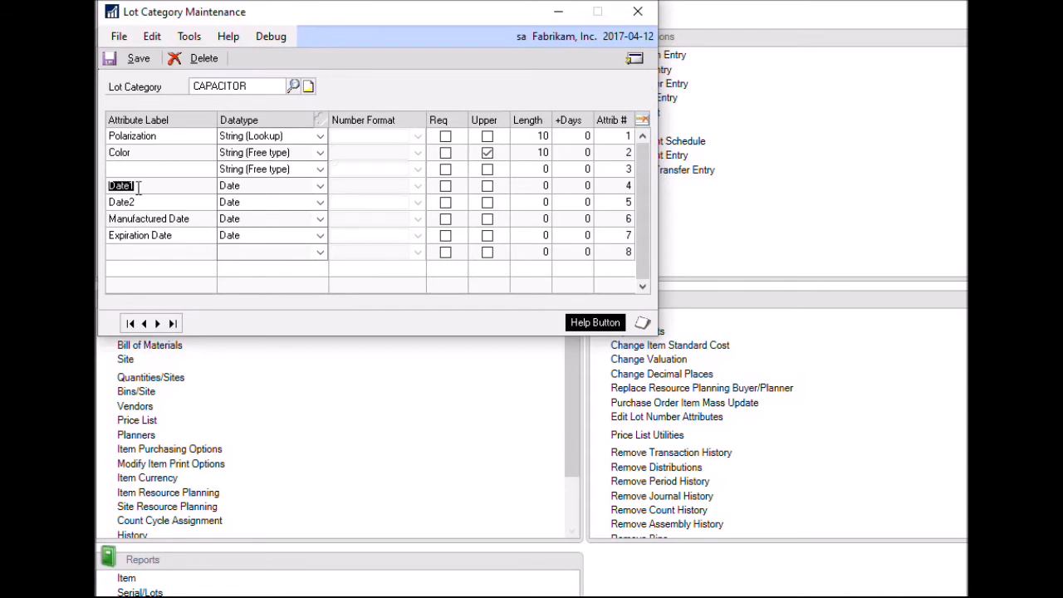
Clear the labels of the unused Date1 and Date2 attributes
click(142, 185)
key(Tab)
click(139, 186)
key(Delete)
key(Tab)
key(Tab)
key(Tab)
key(Tab)
key(Tab)
key(Tab)
key(Delete)
key(Tab)
key(Tab)
key(Tab)
key(Tab)
key(Tab)
key(Tab)
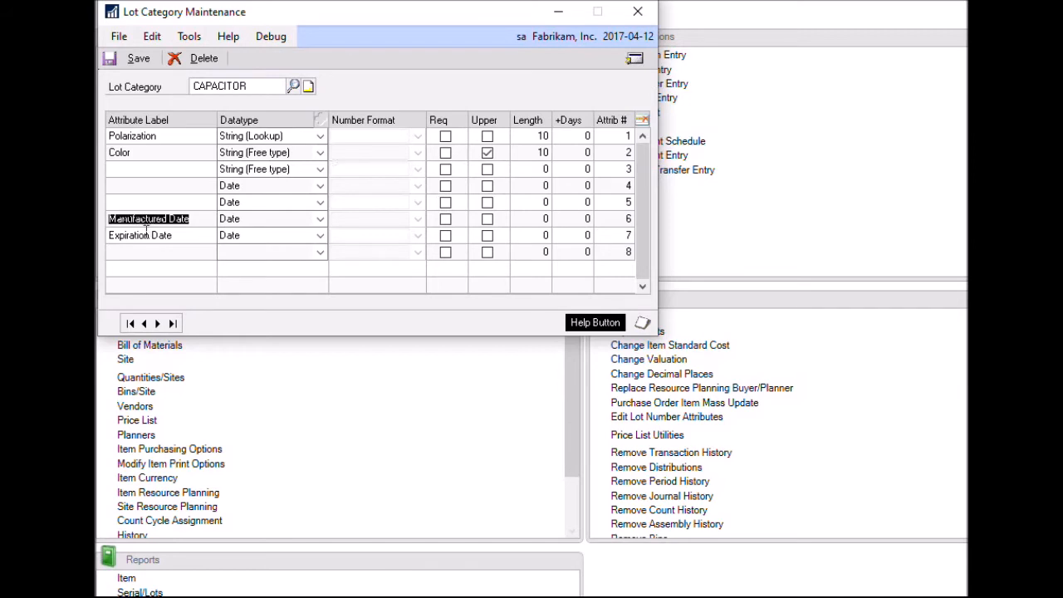
Make the Manufactured Date attribute required
click(445, 220)
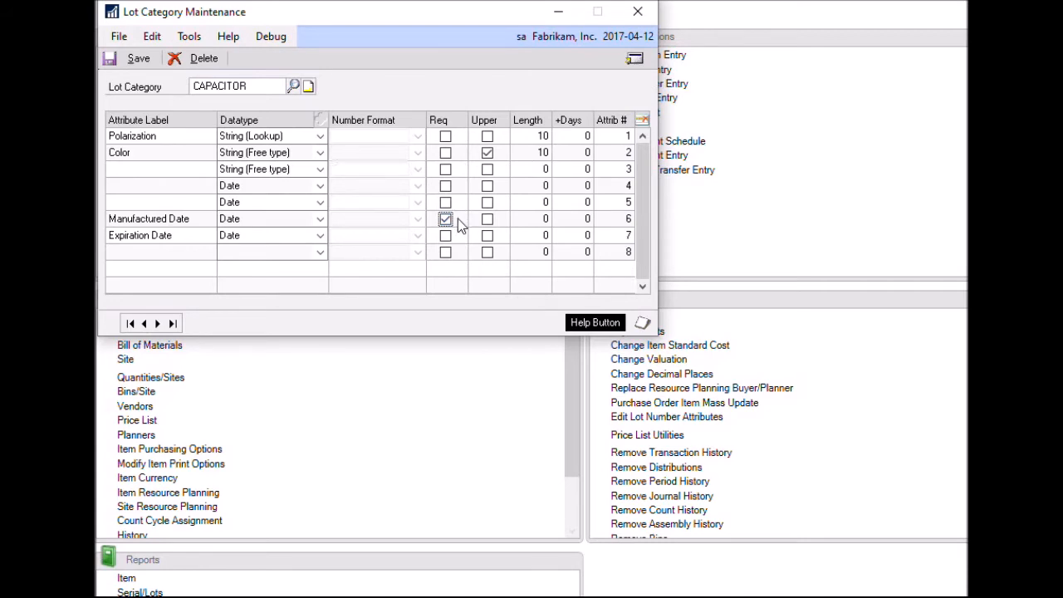
key(Tab)
key(Tab)
key(Tab)
key(Tab)
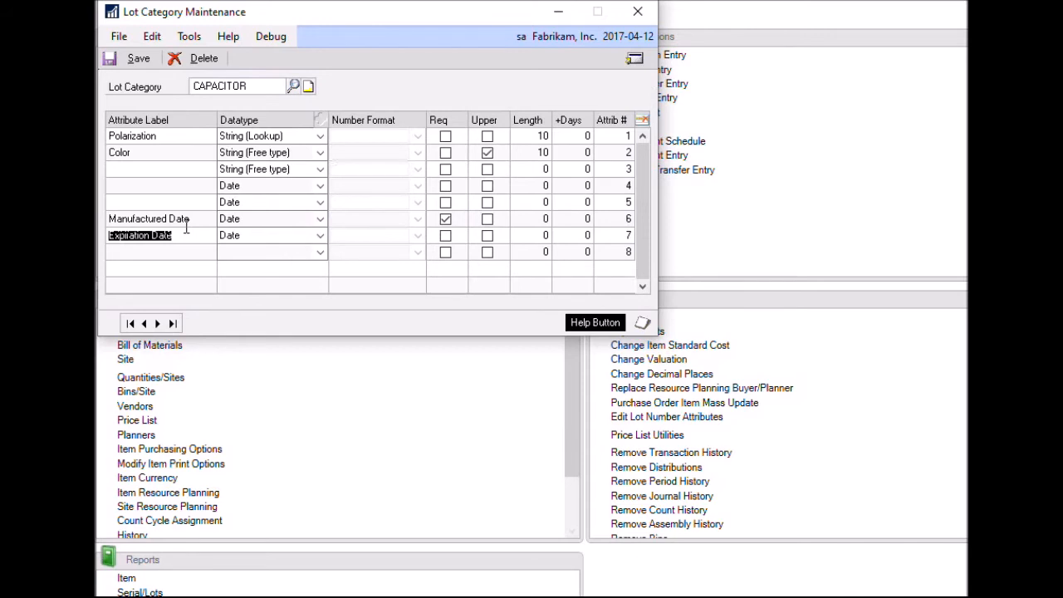
Set the Expiration Date attribute's additional days to 100
key(Tab)
key(Tab)
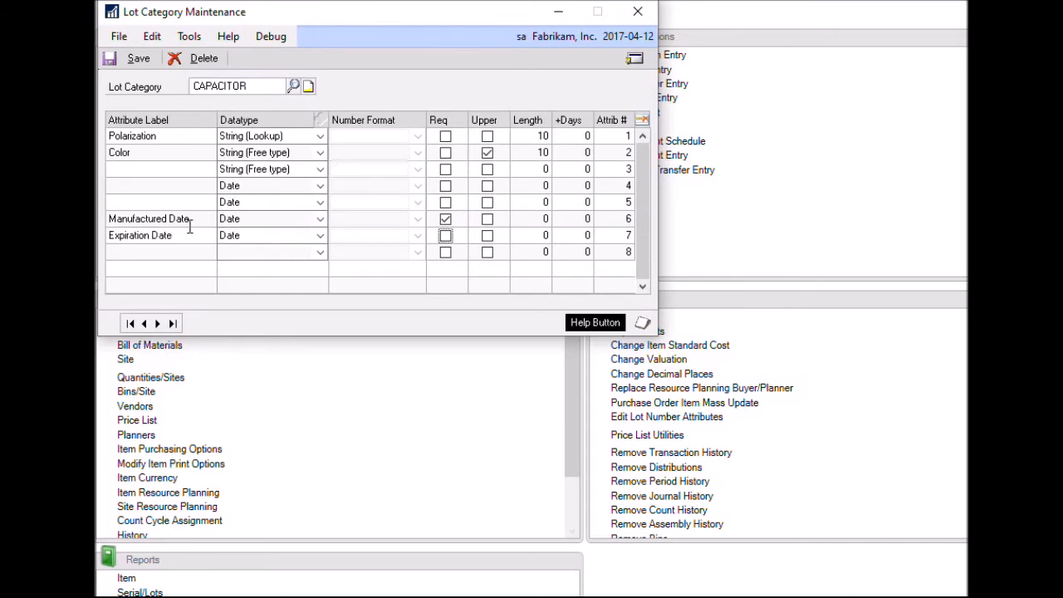
click(584, 236)
text(100)
key(Tab)
Add a Tolerance attribute with the Number datatype and the number format 1,234.56%
text(T)
text(olea)
text(rance)
key(Tab)
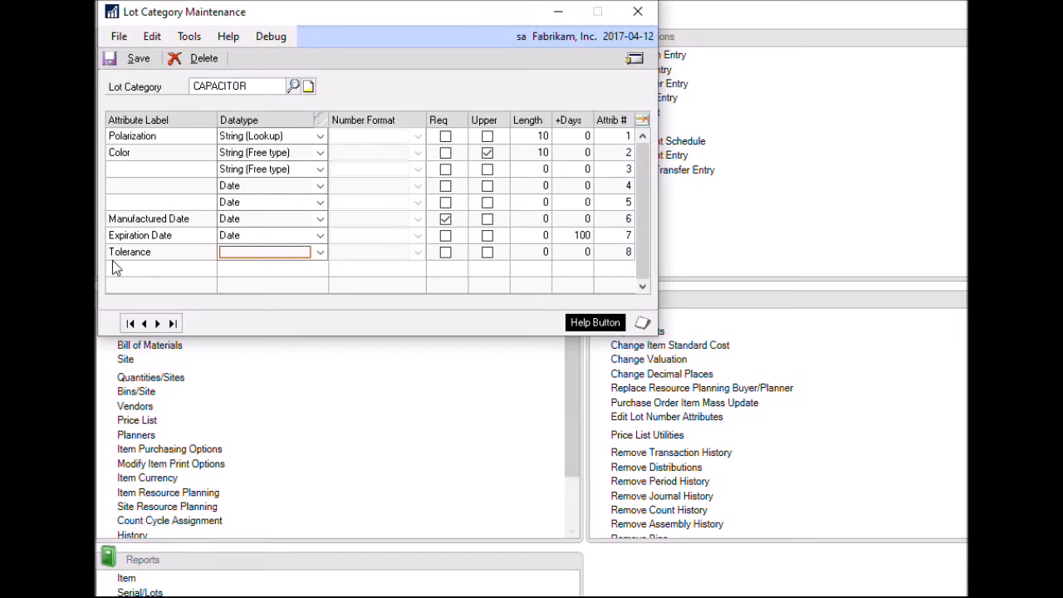
click(319, 252)
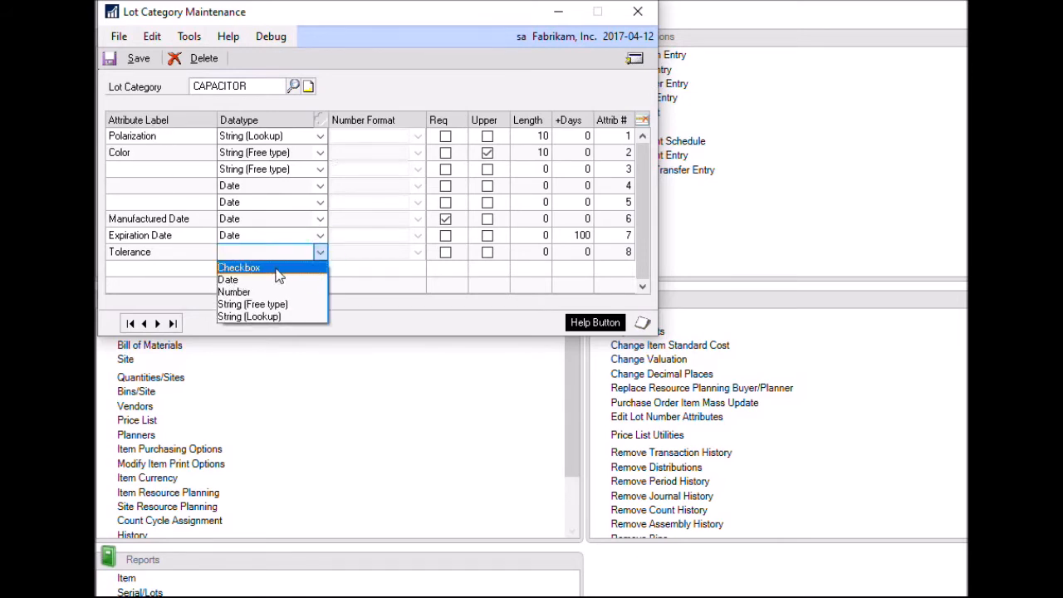
click(257, 293)
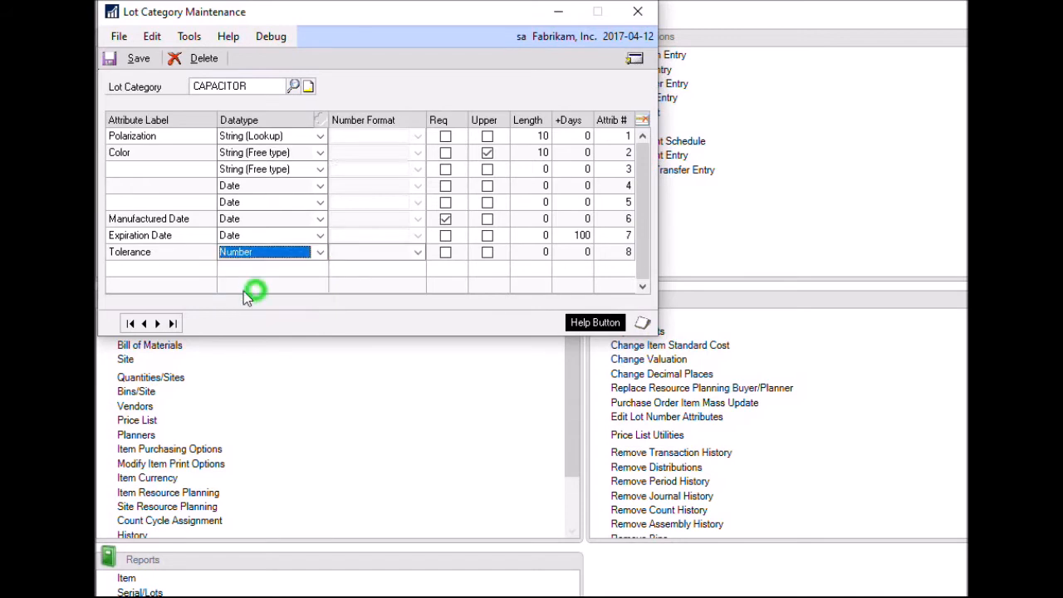
click(417, 252)
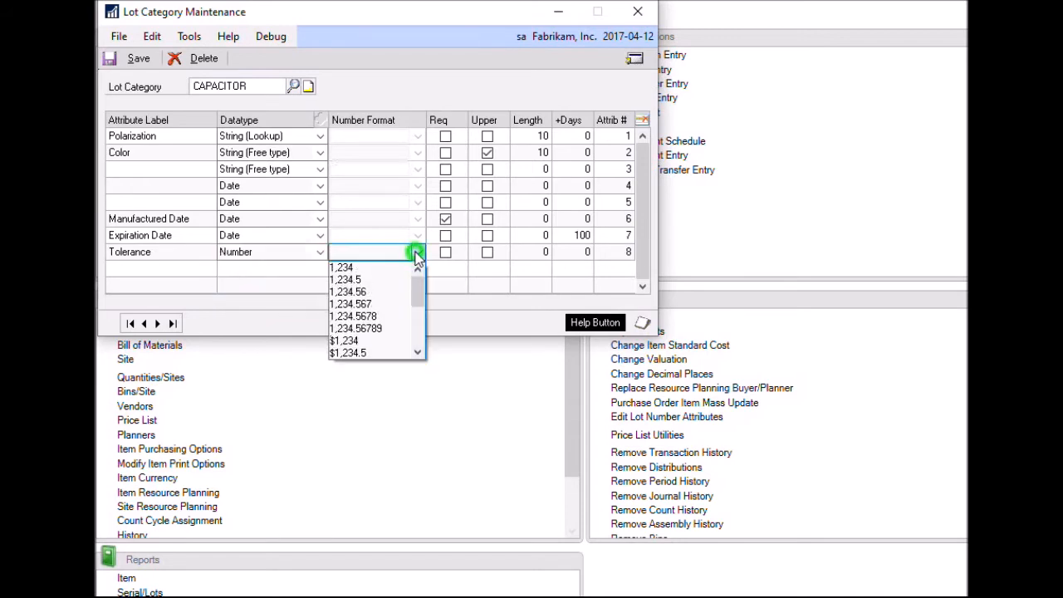
drag(421, 296, 420, 325)
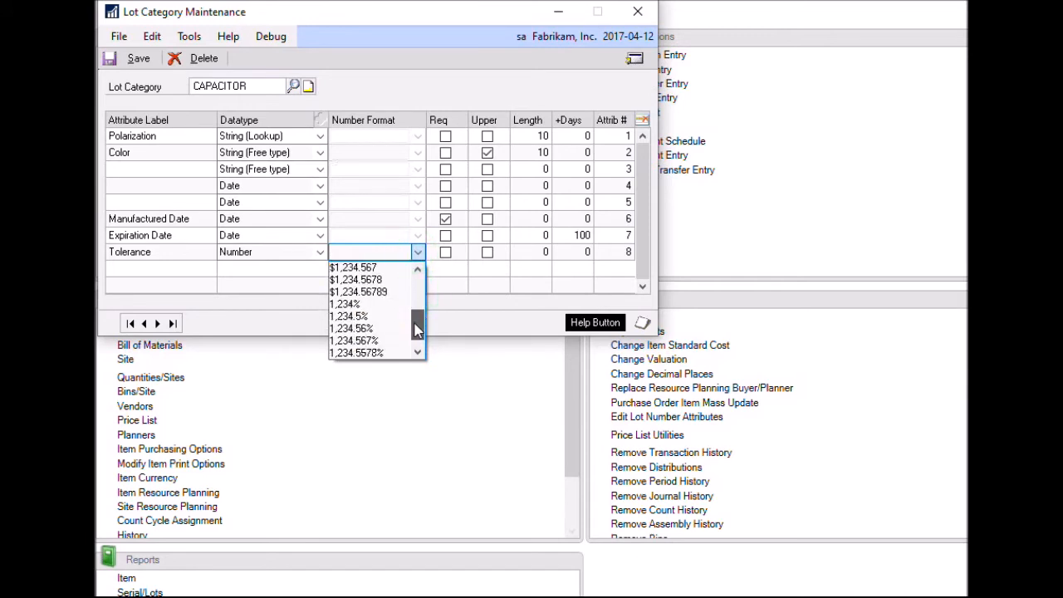
click(363, 329)
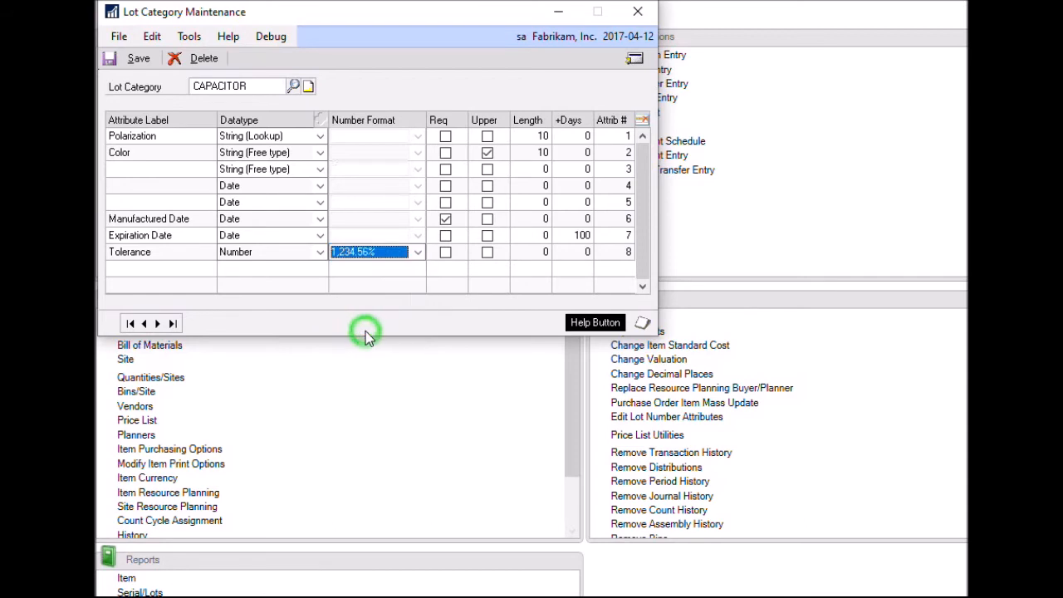
Add an attribute labelled "Refurbished?" with the Checkbox datatype below Tolerance
key(Tab)
key(Tab)
key(Tab)
key(Tab)
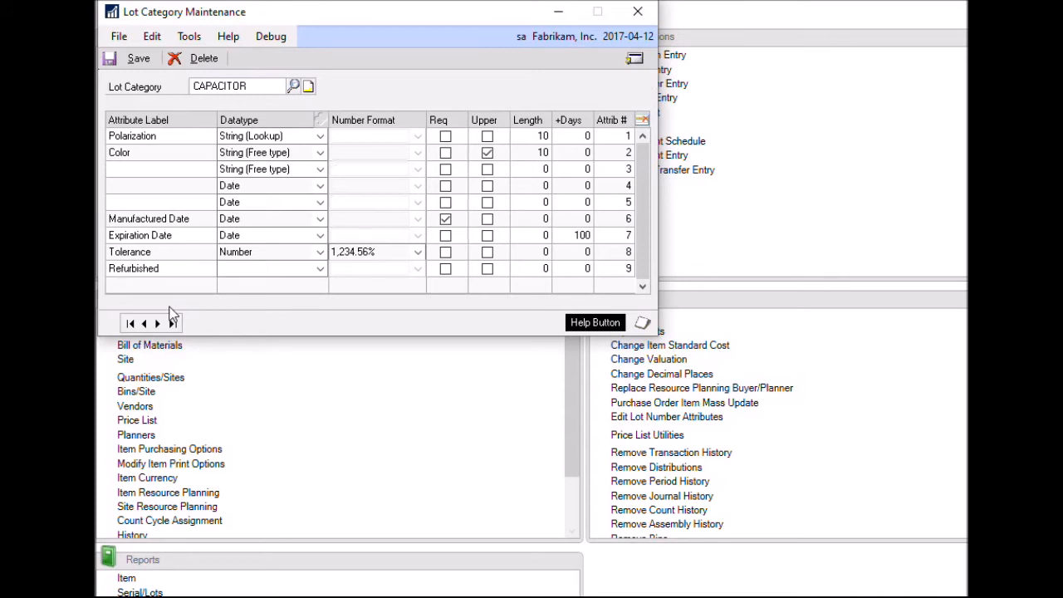
click(309, 269)
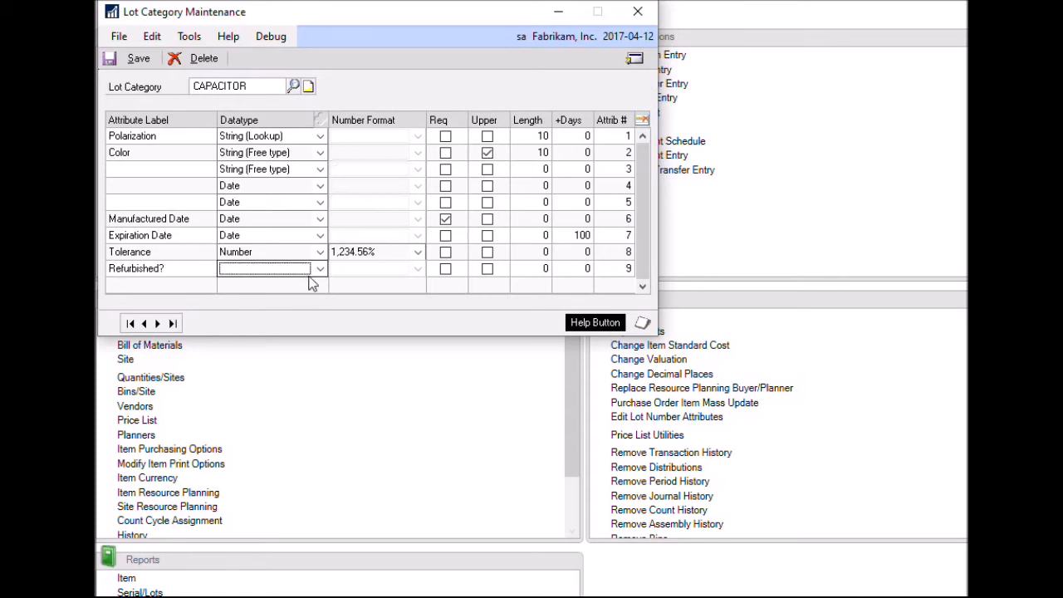
click(319, 269)
click(242, 285)
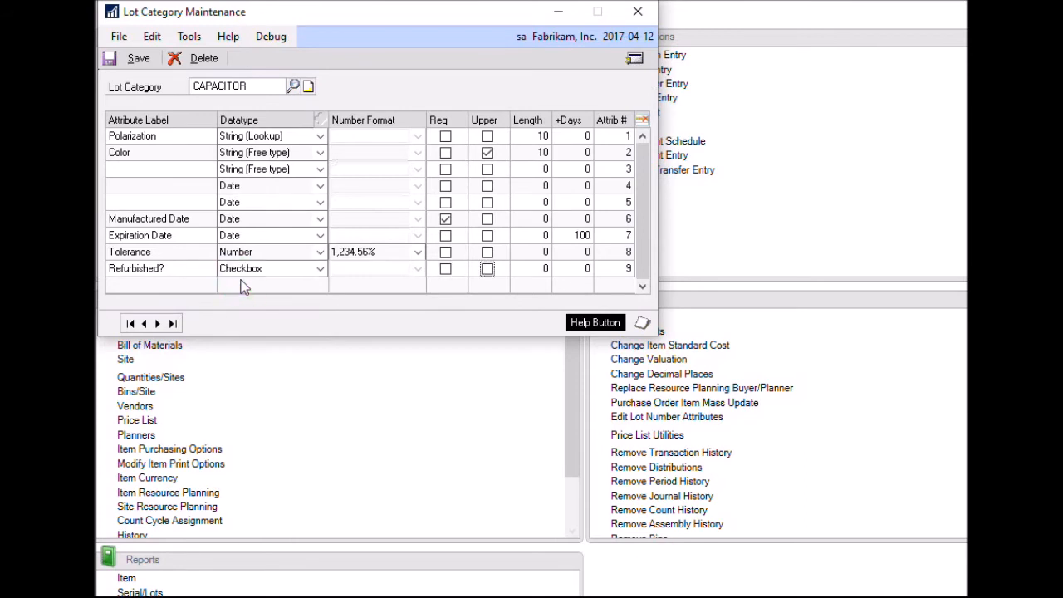
key(Tab)
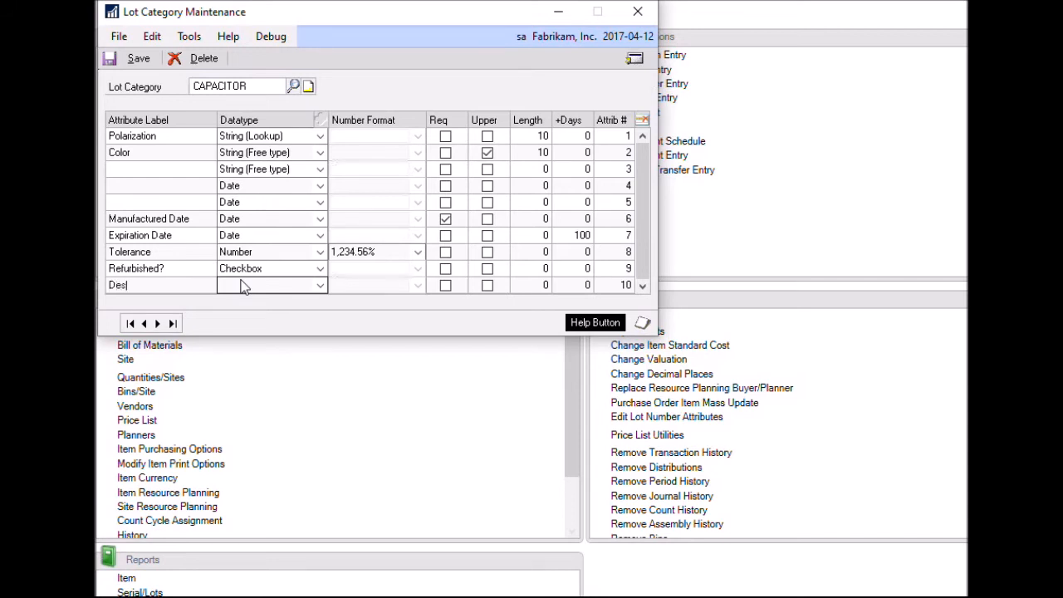
Add a Description attribute as String (Free type) with length 50, then save and close the CAPACITOR category
click(244, 286)
click(274, 285)
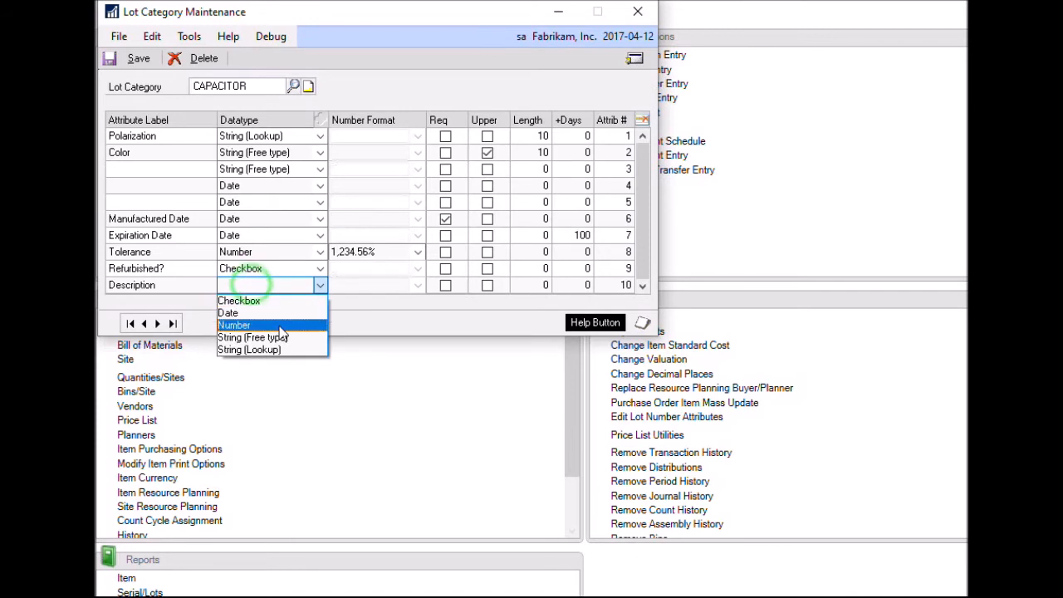
click(278, 338)
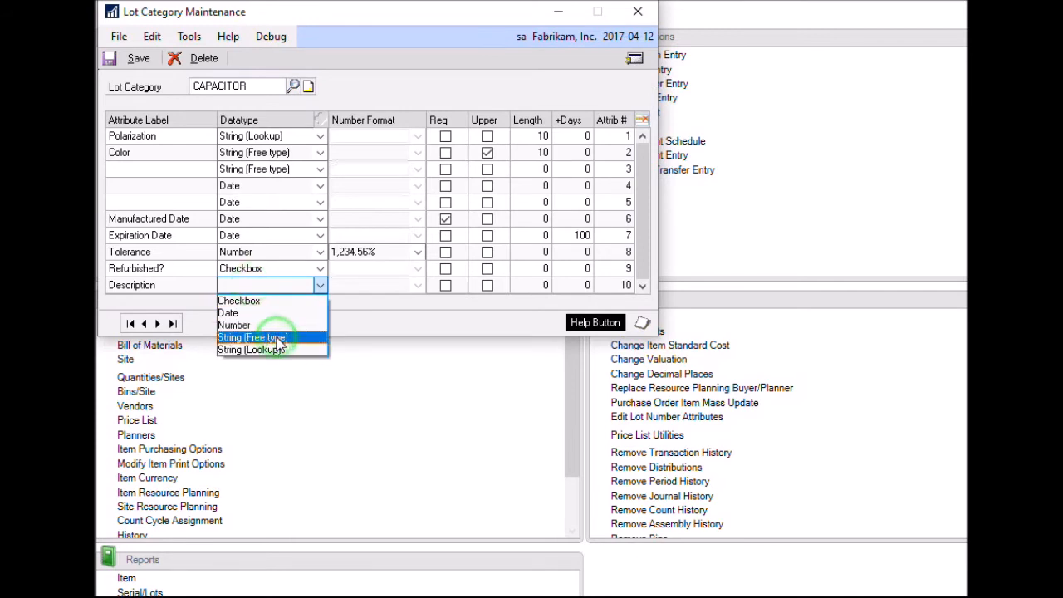
key(Tab)
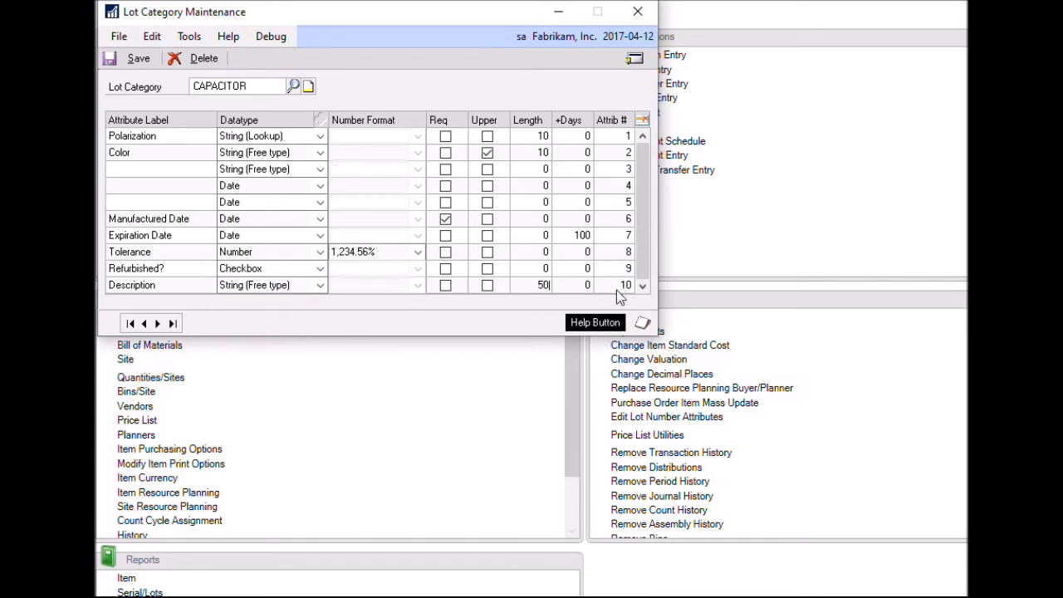
key(Tab)
key(Tab)
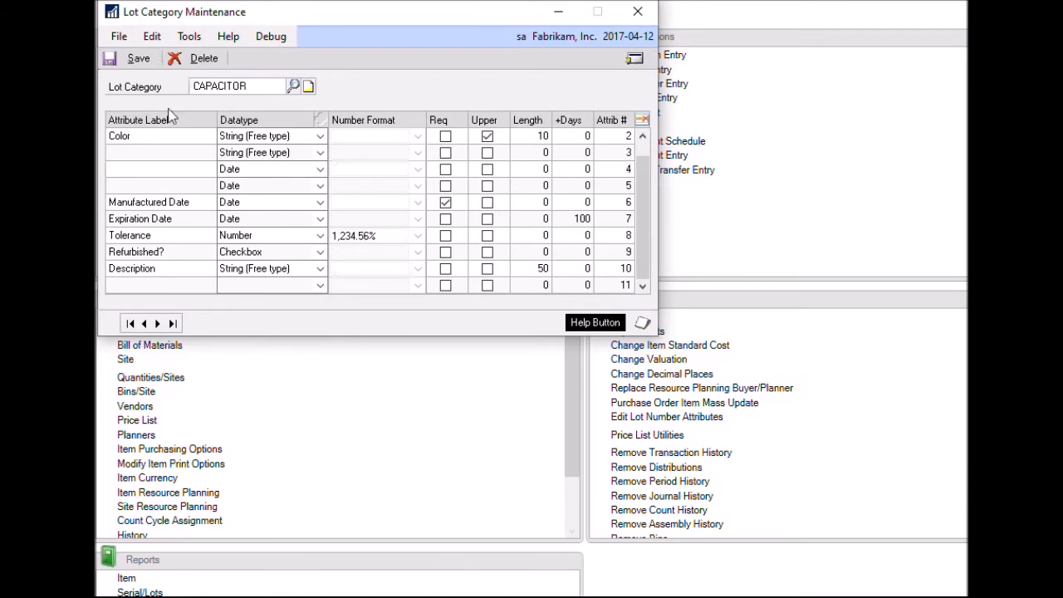
click(138, 60)
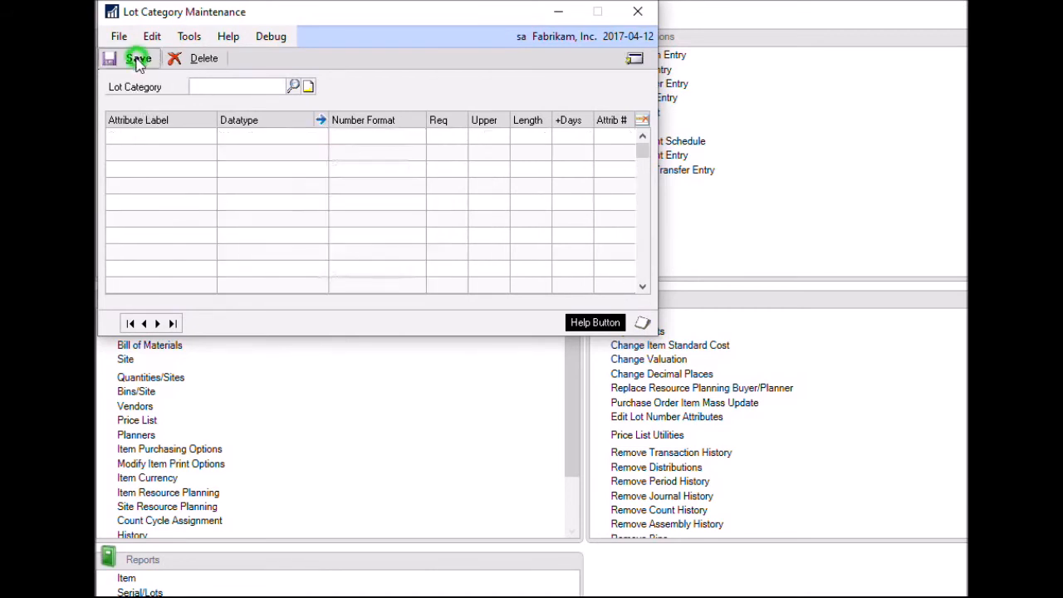
click(643, 12)
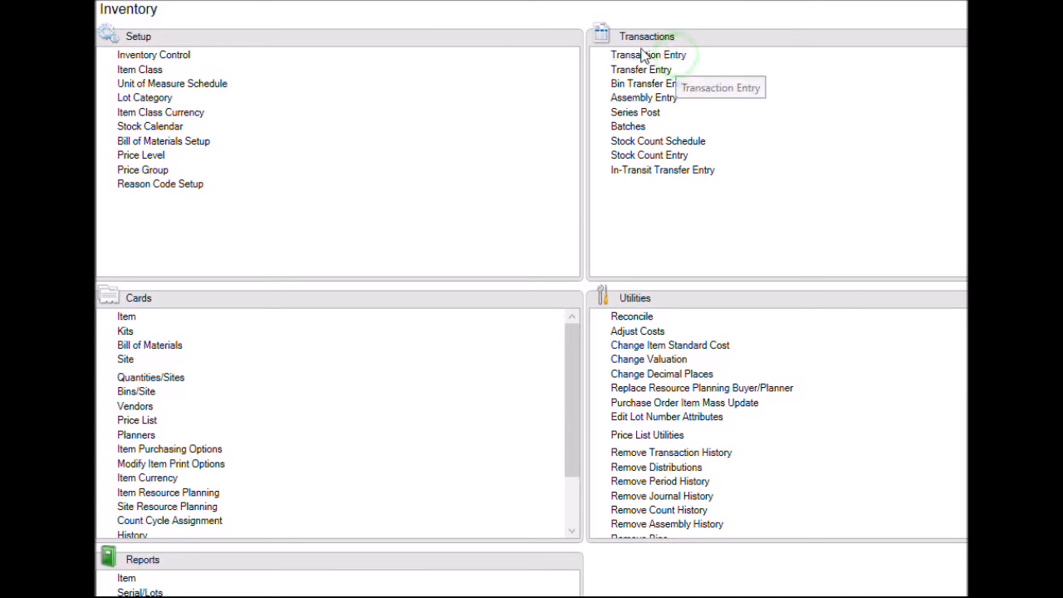
Start a new inventory adjustment transaction and set its default site to WAREHOUSE
click(675, 56)
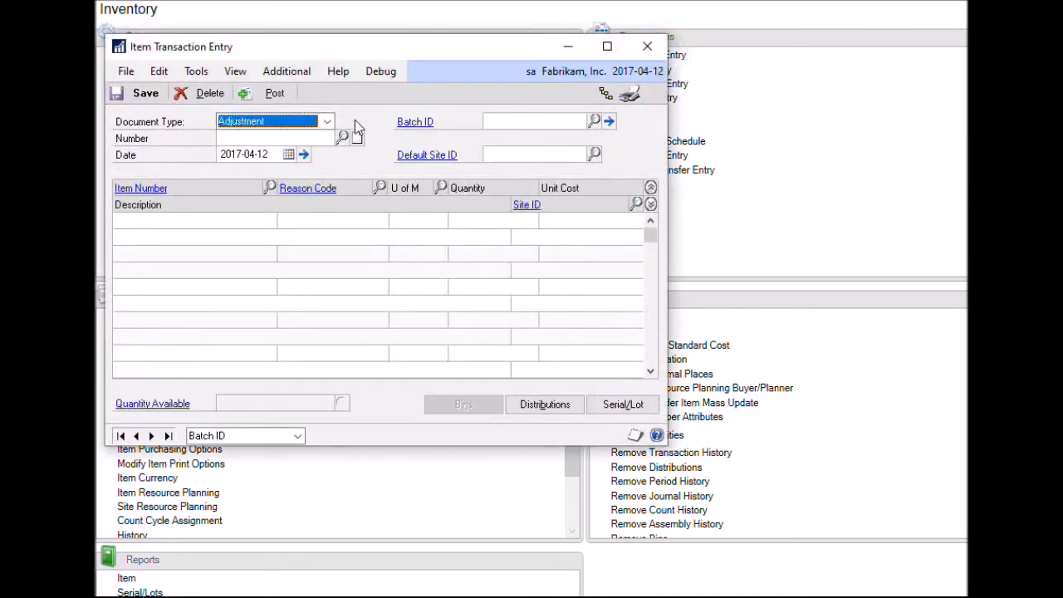
key(Tab)
key(Tab)
click(533, 155)
text(WA)
click(525, 170)
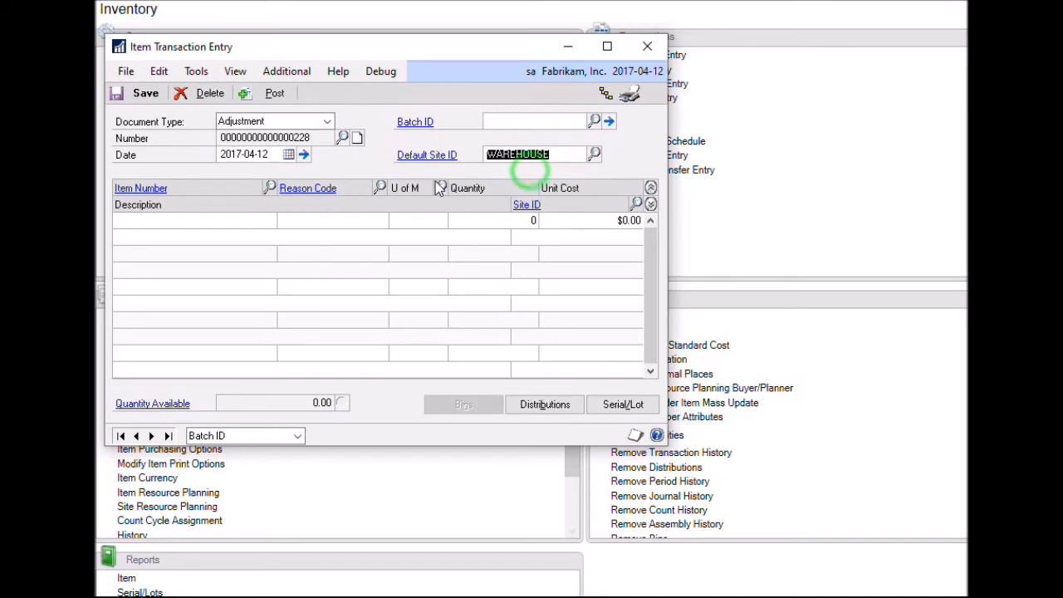
Enter item CAP100 on the first transaction line with a quantity of 10 and proceed to its lot number entry
click(219, 220)
text(CAP)
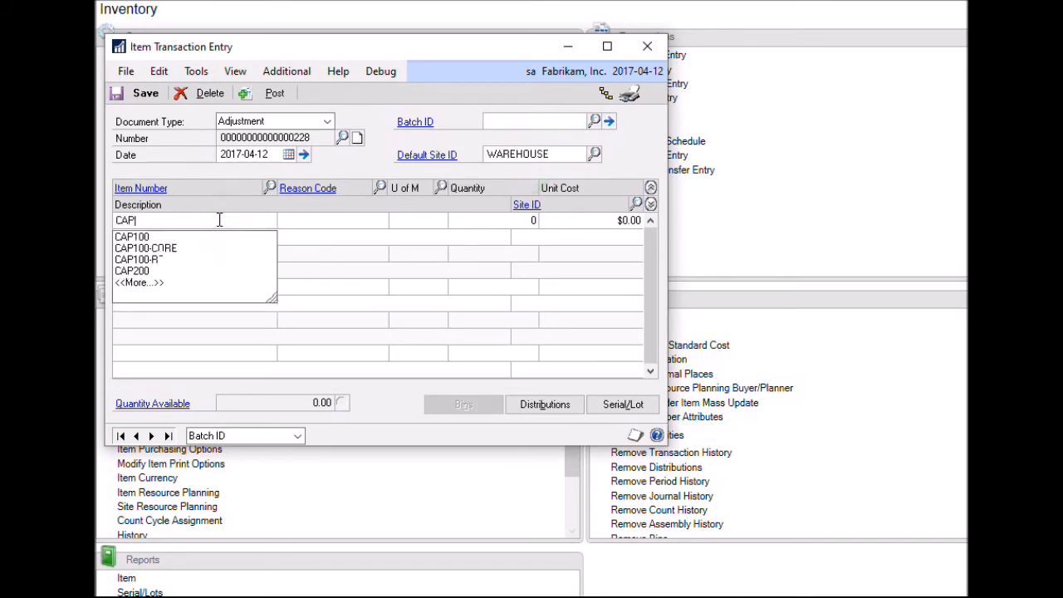
text(100)
key(Tab)
key(Tab)
key(Tab)
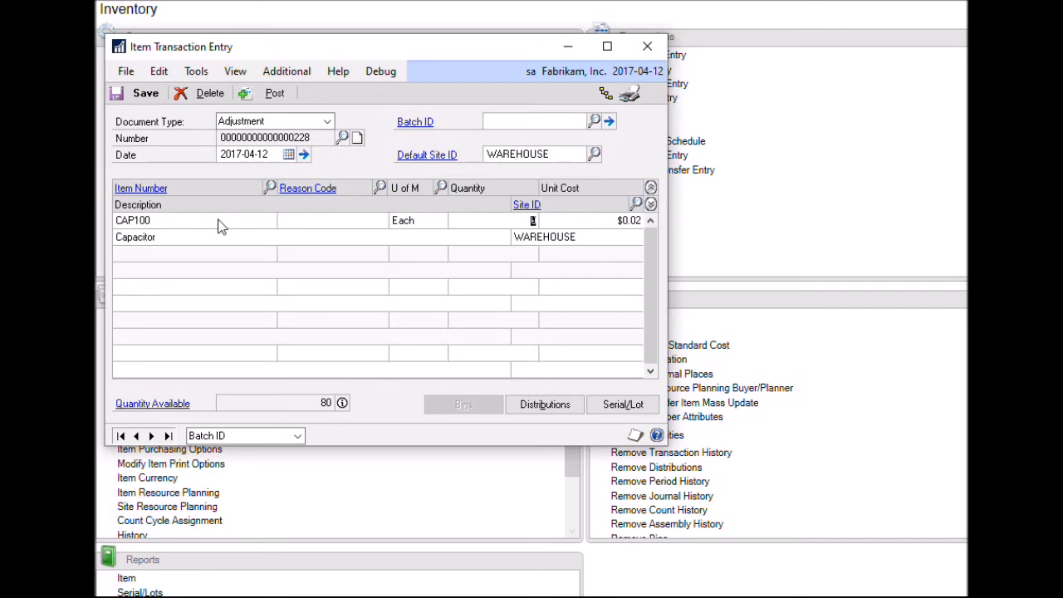
key(Tab)
key(Tab)
key(Tab)
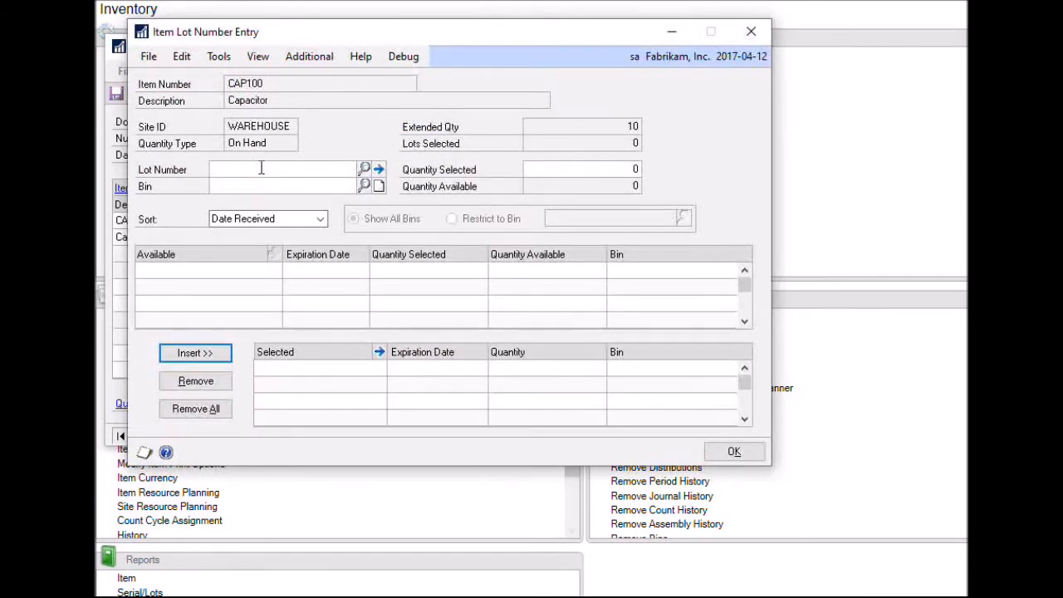
Insert lot number 1234 in bin AUTOCREATE with a selected quantity of 10
text(123)
key(Tab)
click(193, 354)
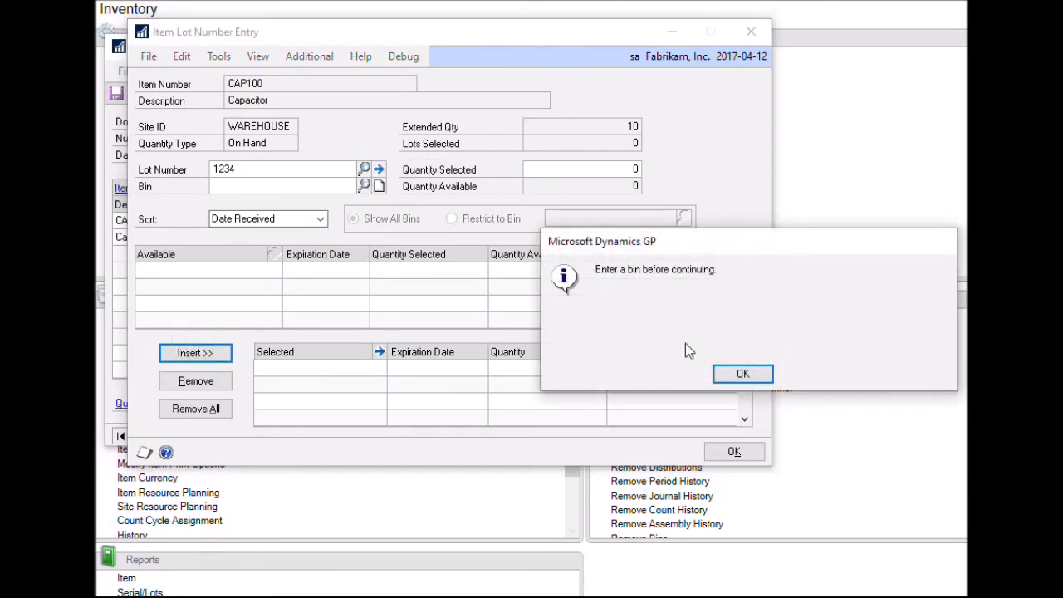
click(740, 374)
text(A)
click(275, 200)
click(208, 354)
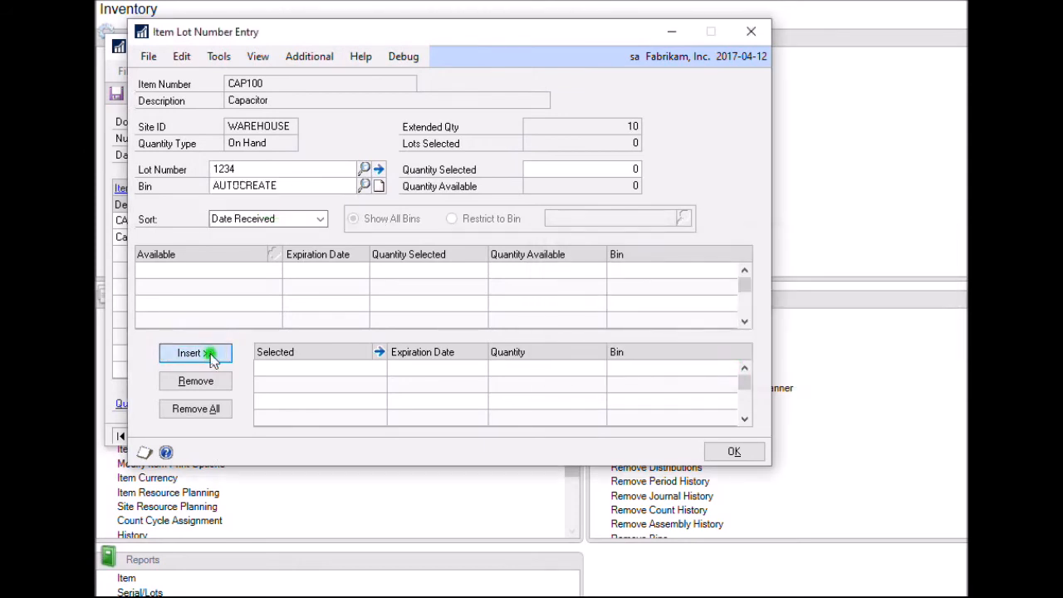
click(735, 374)
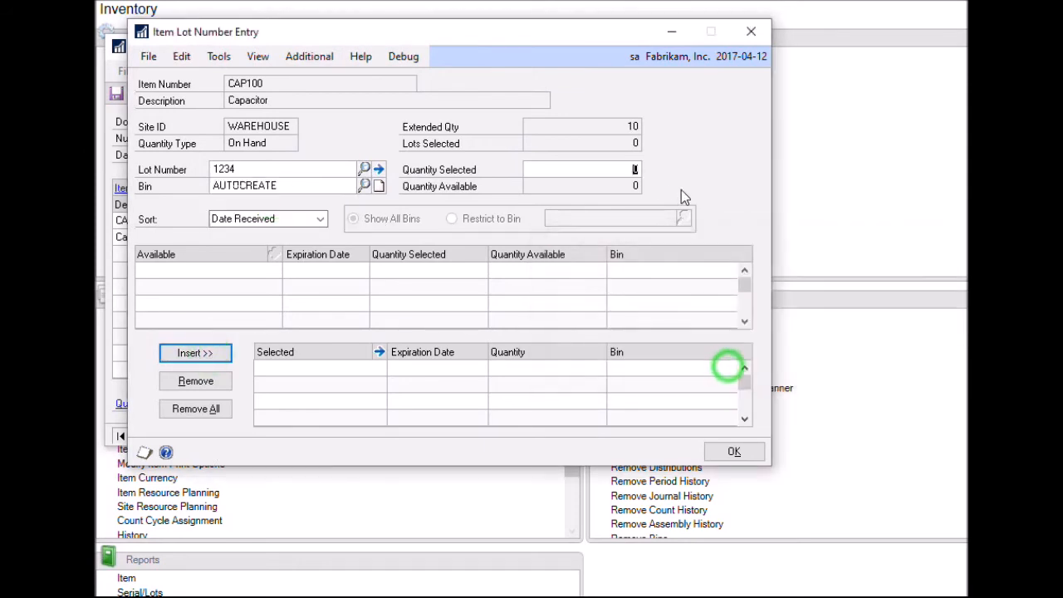
click(193, 353)
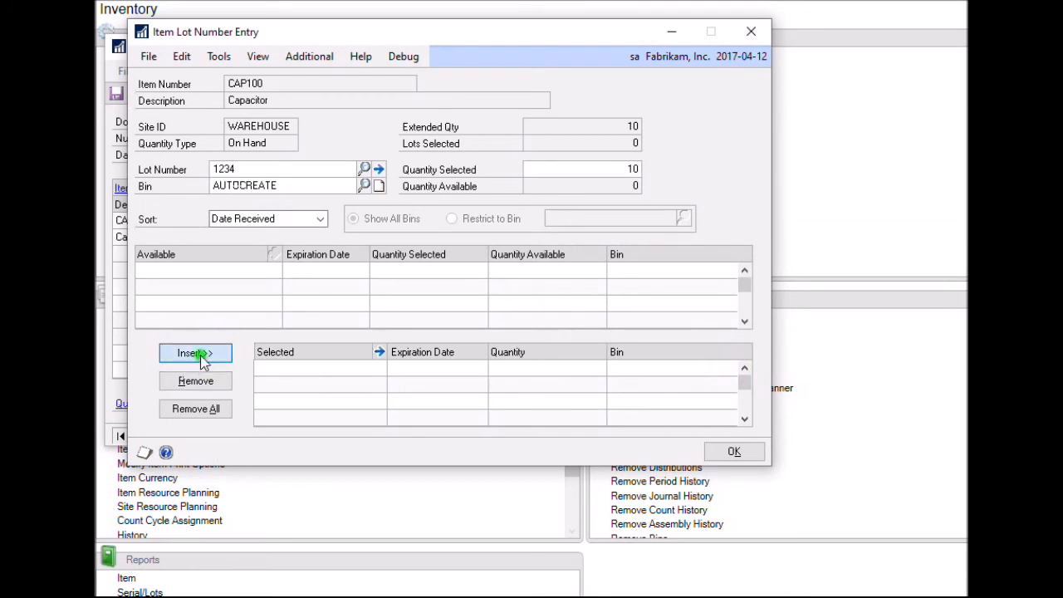
Open the attribute entry for lot 1234 and try to save it with the required Manufactured Date left blank
click(321, 373)
click(377, 353)
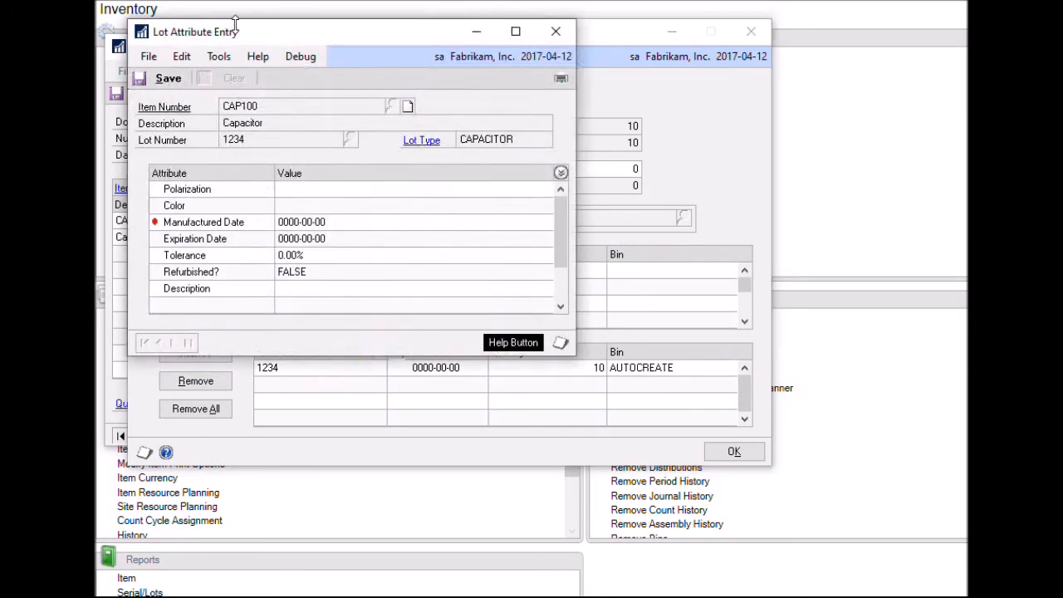
drag(266, 34, 389, 39)
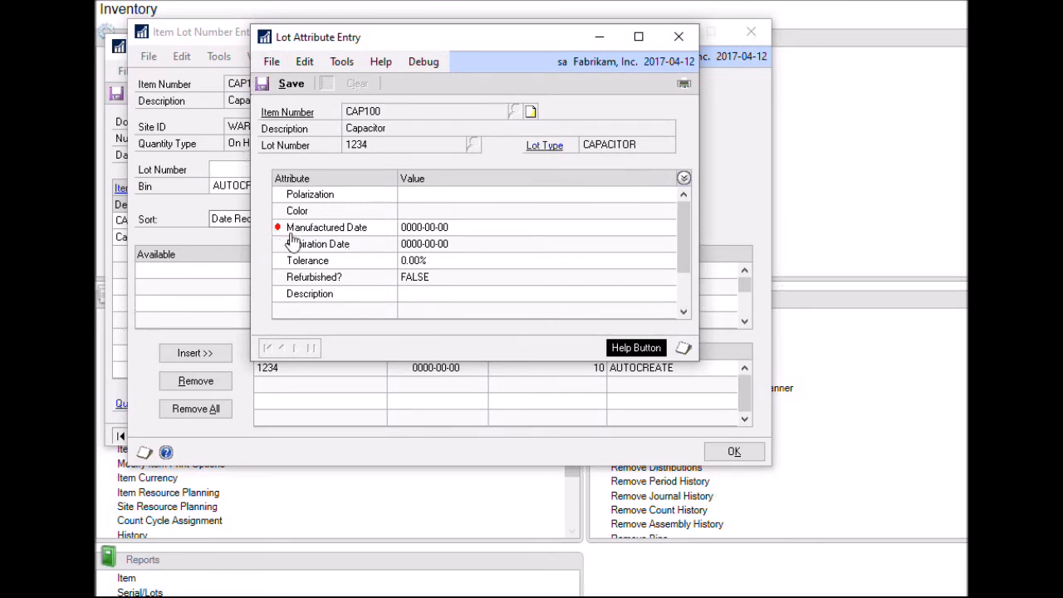
click(289, 84)
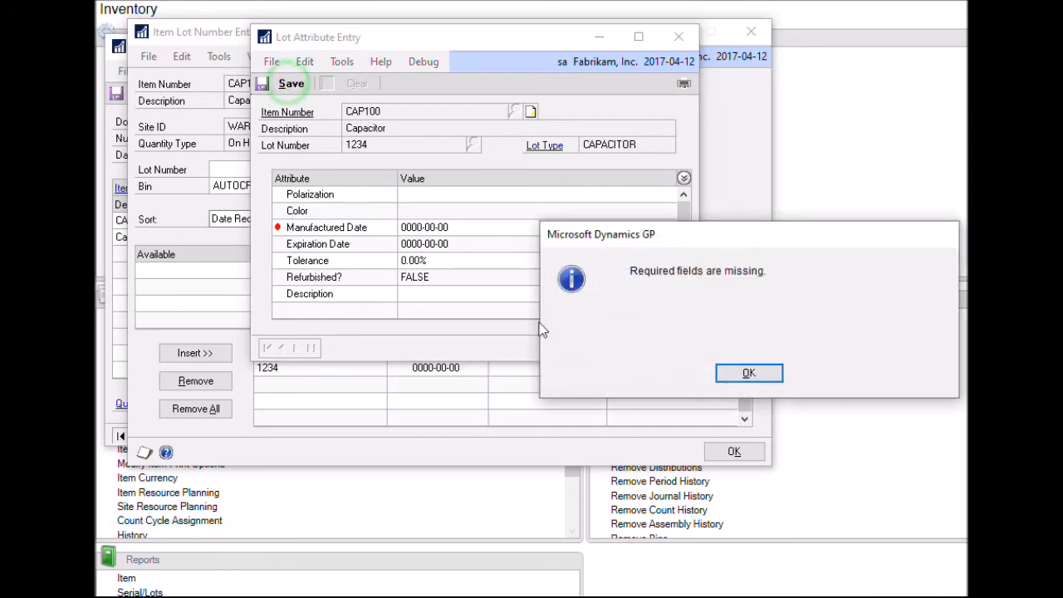
click(758, 375)
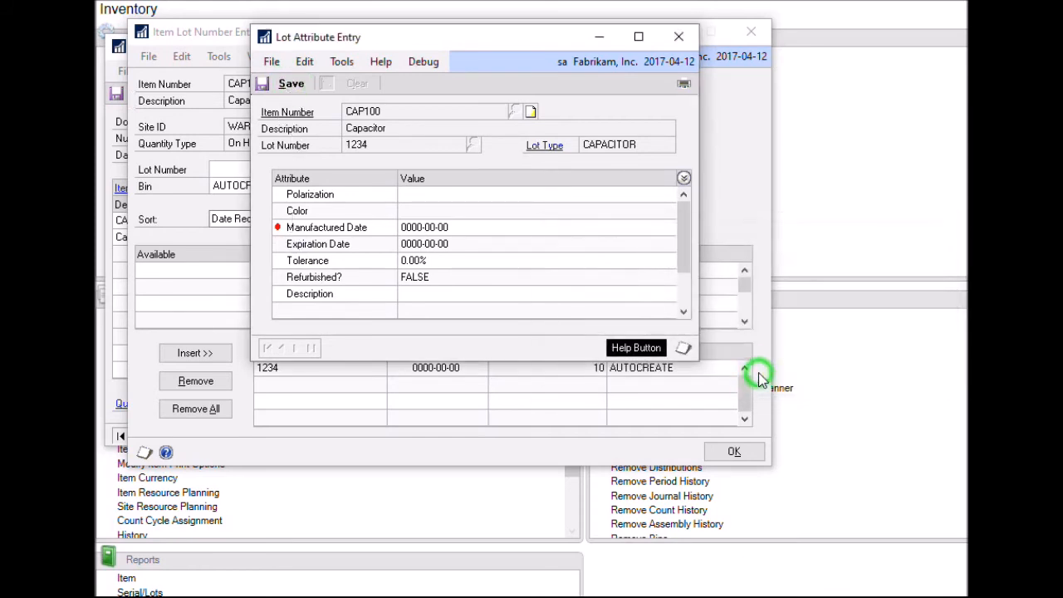
Set the lot's Polarization attribute to NEGATIVE from the value lookup and move on to the next attribute
click(357, 200)
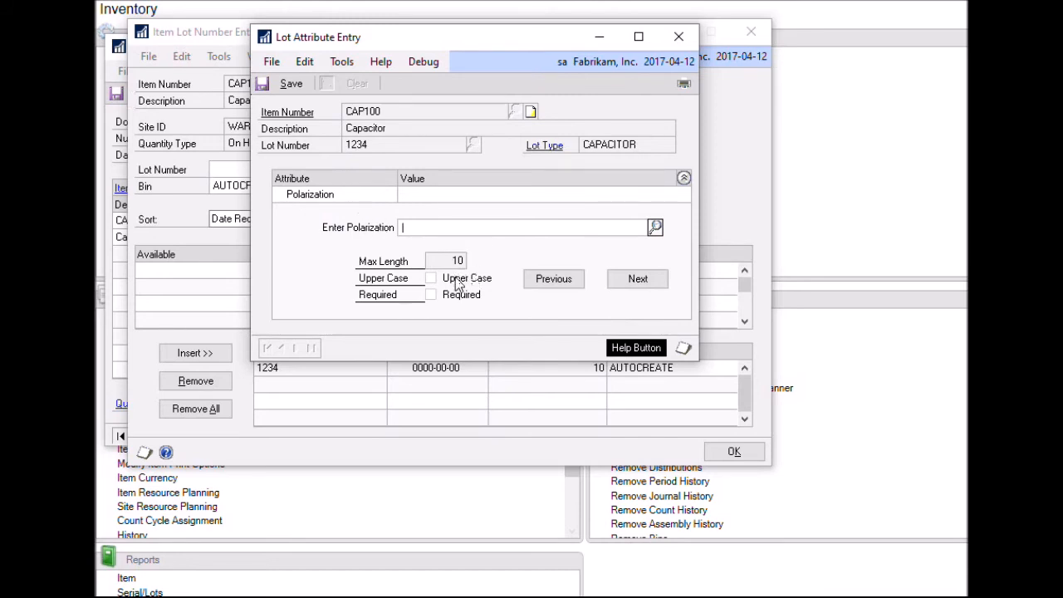
click(424, 227)
click(656, 228)
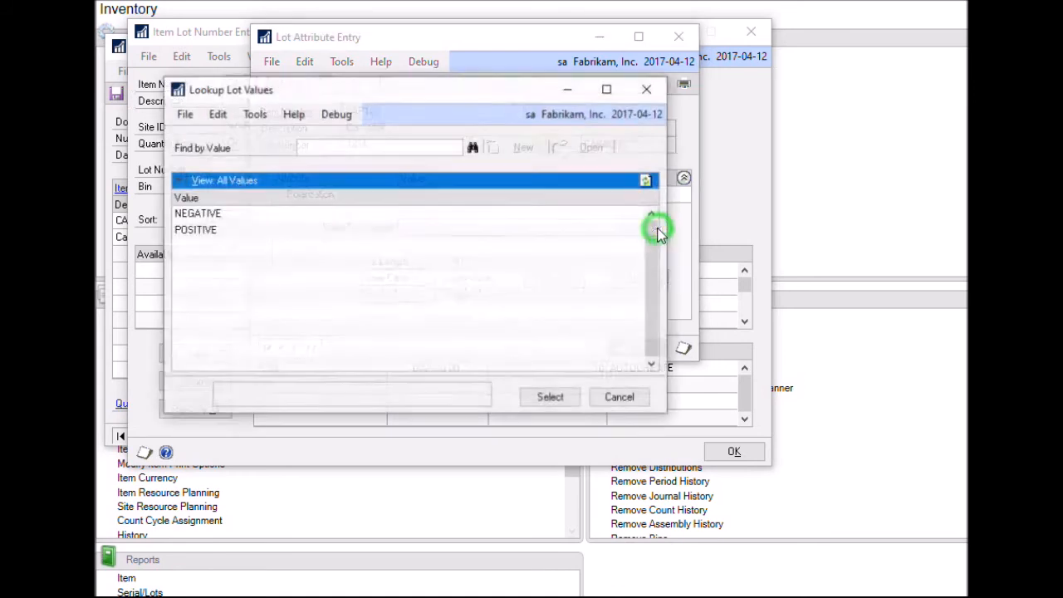
click(207, 214)
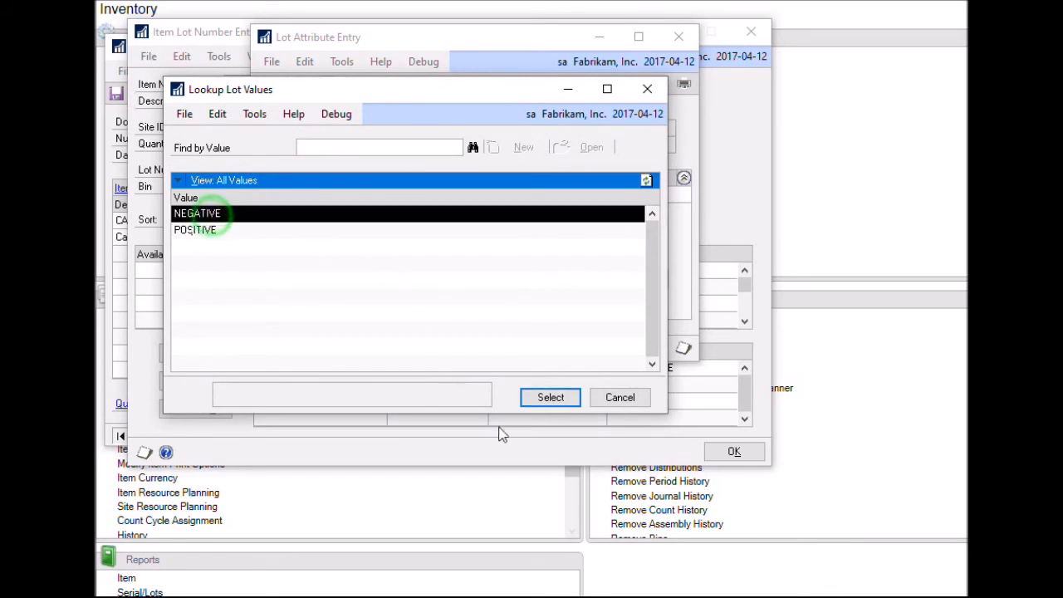
click(552, 398)
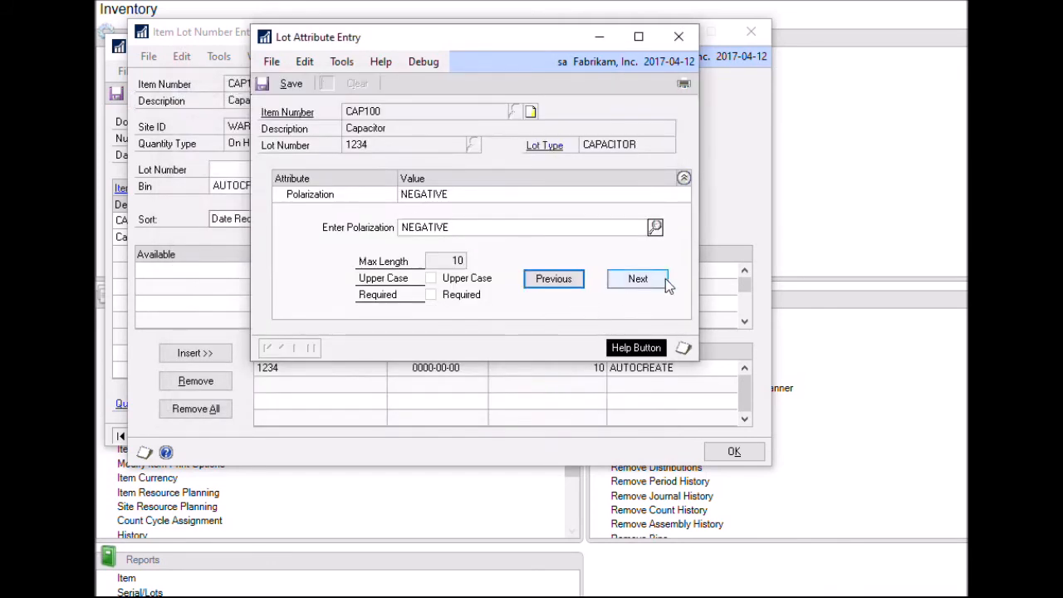
click(638, 281)
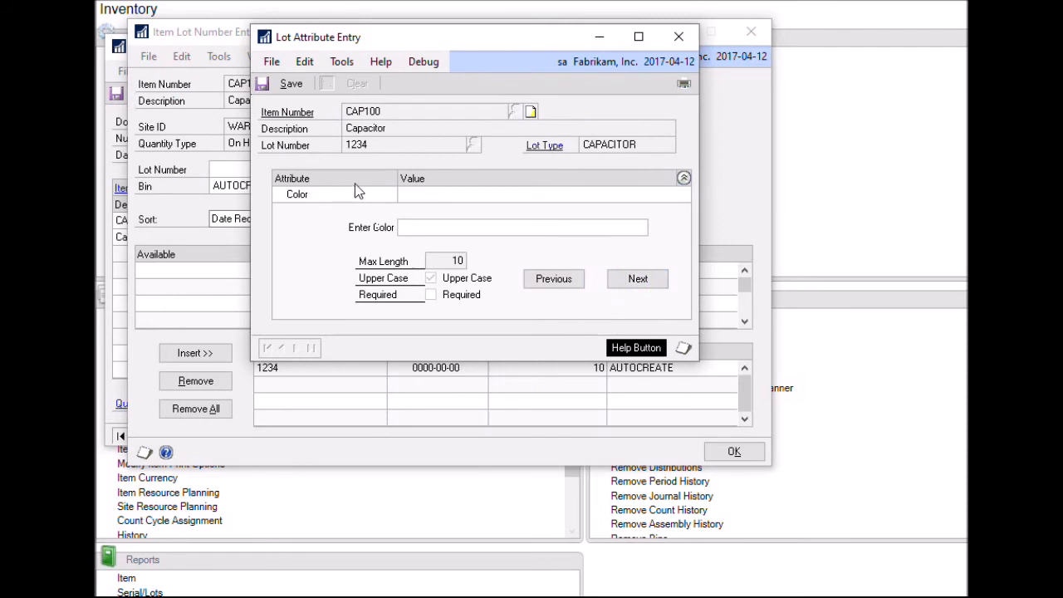
Set the lot's Color attribute to RED and move on to the next attribute
click(429, 223)
key(Tab)
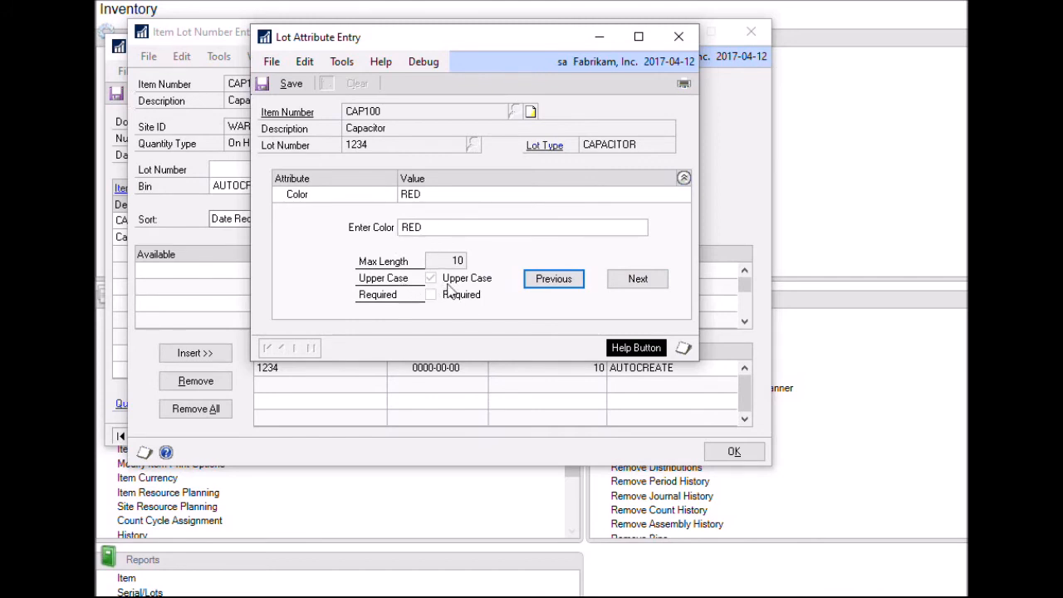
click(640, 280)
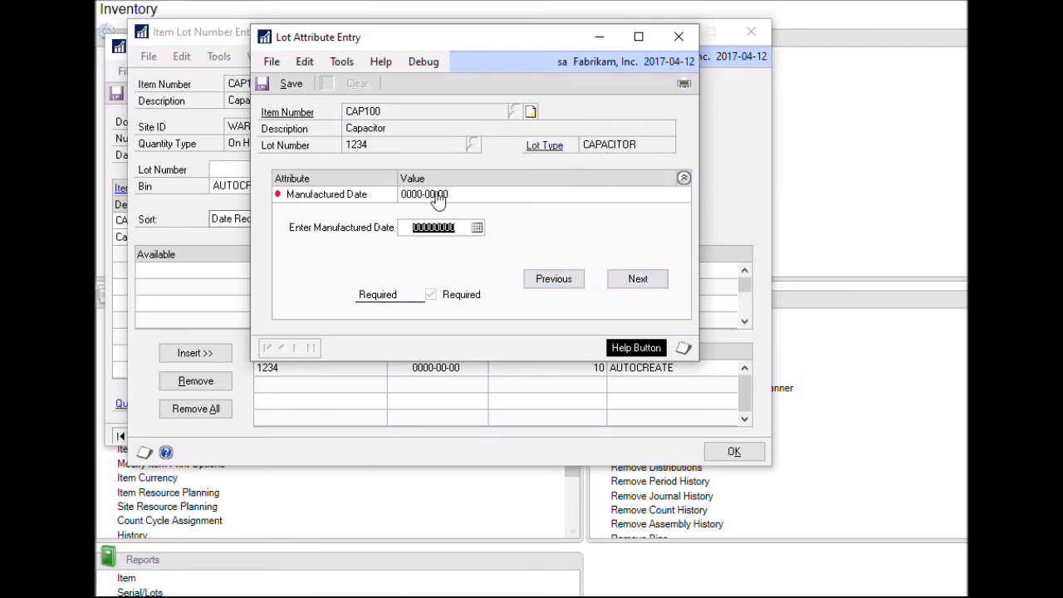
Choose 2020-03-26 from the calendar as the lot's Manufactured Date and move on to the Expiration Date
click(452, 200)
click(458, 225)
click(477, 229)
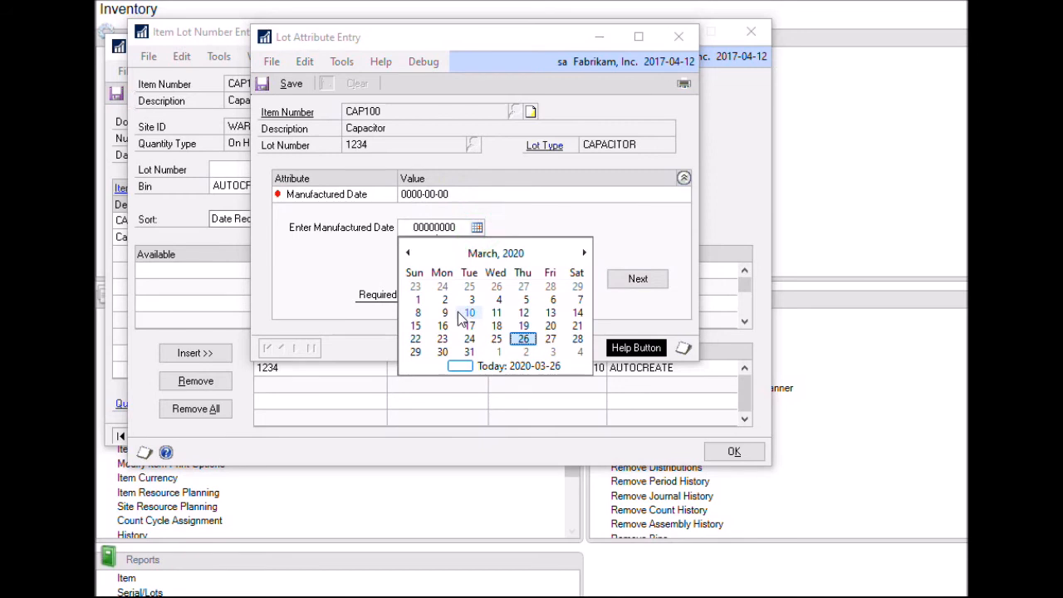
click(523, 339)
click(633, 280)
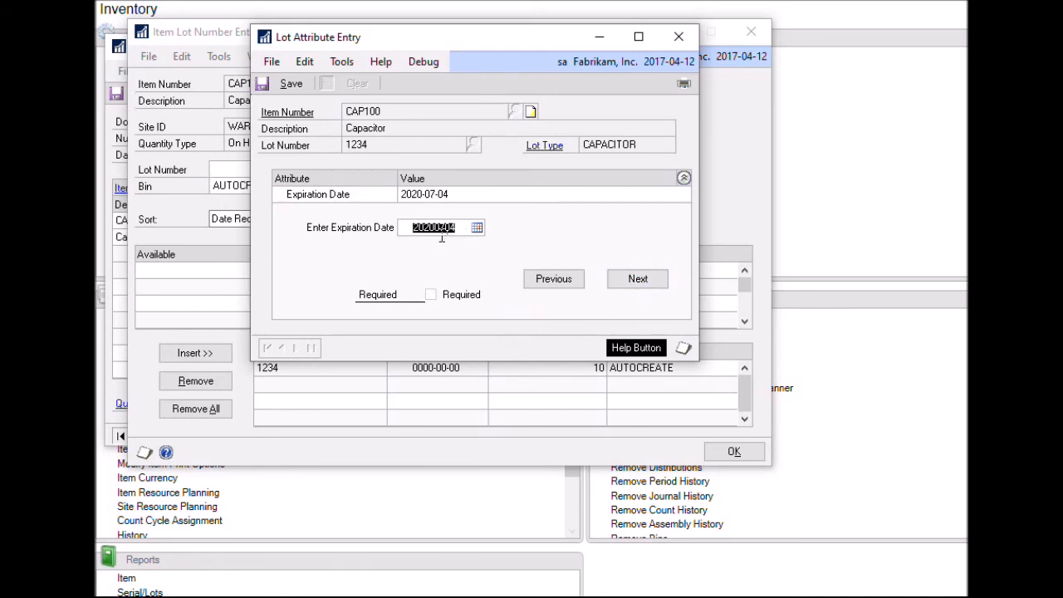
Keep the Expiration Date as it is, set Tolerance to 10.00%, and mark the lot as refurbished
click(638, 280)
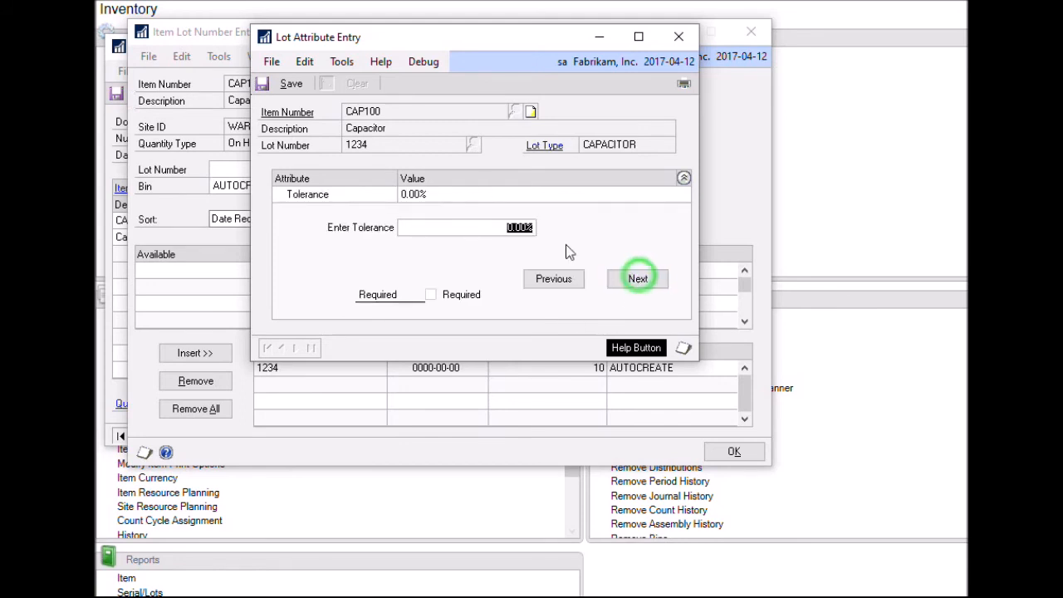
text(0.01)
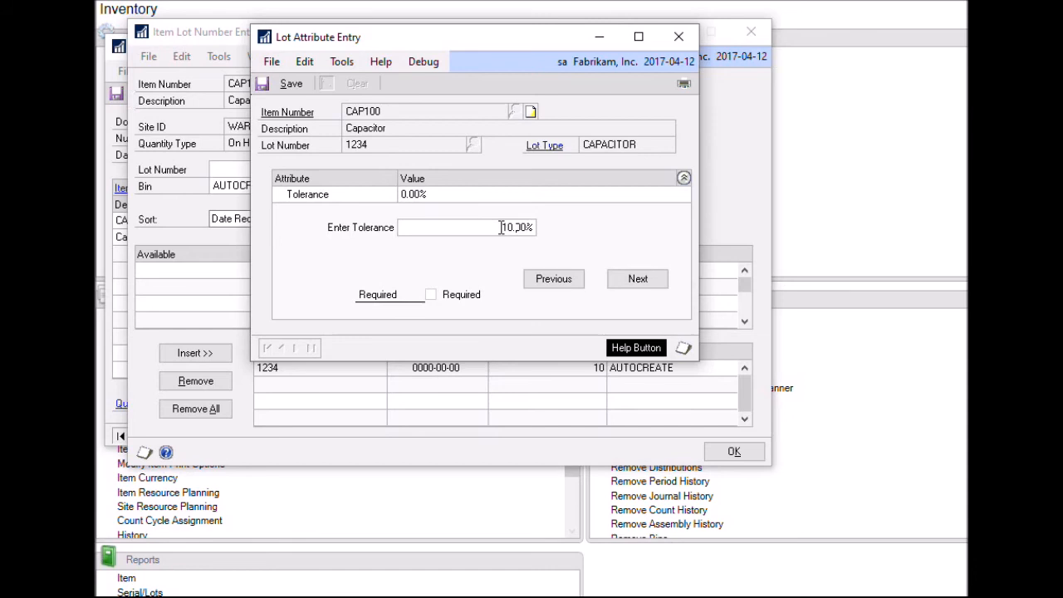
click(638, 281)
click(637, 280)
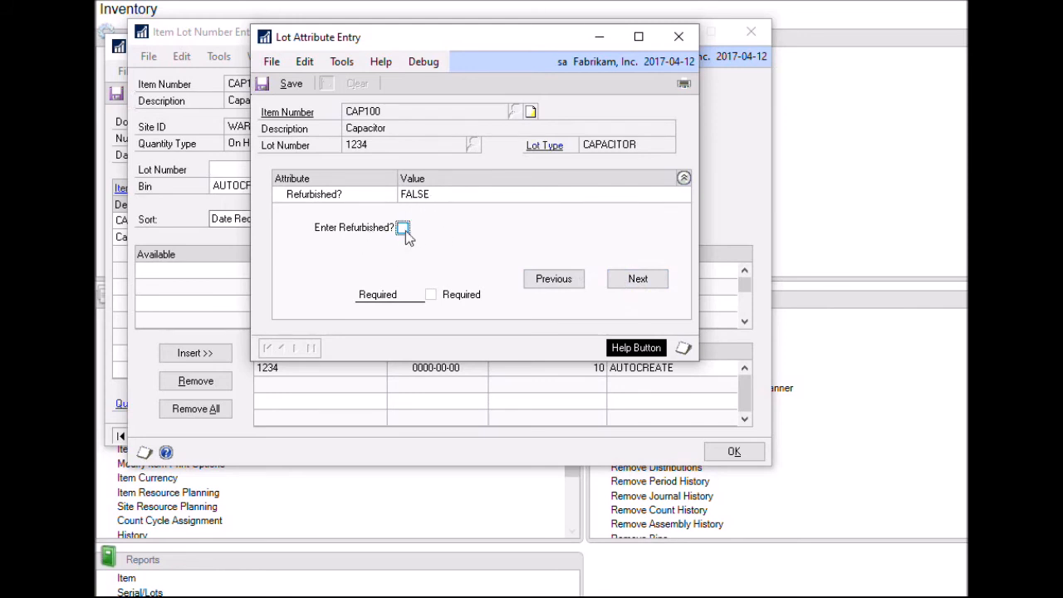
click(403, 229)
click(638, 279)
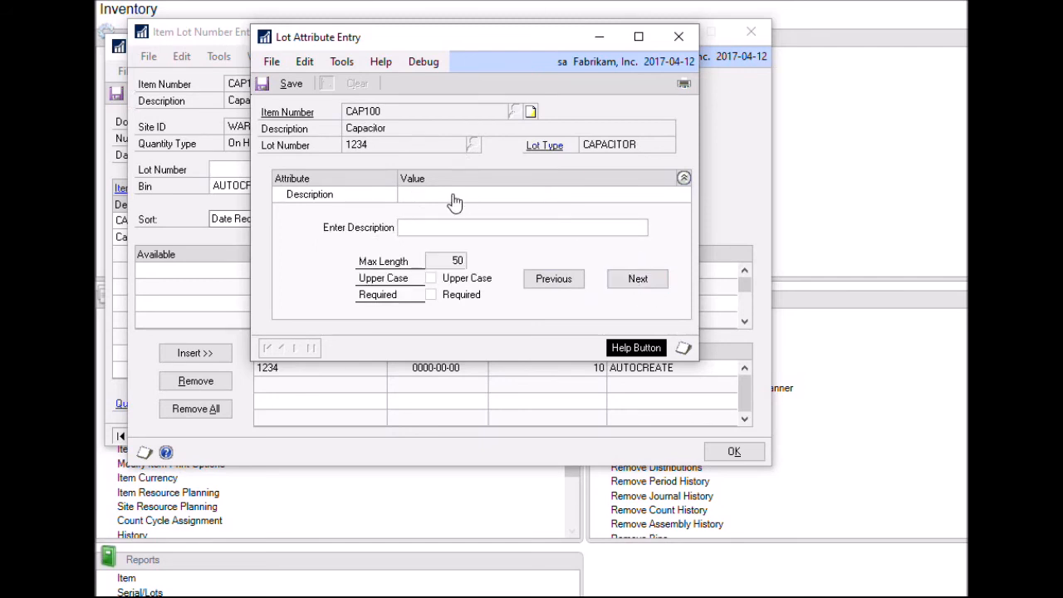
Enter the Description "Refurbished red capacitor", save the lot attributes, and close the lot number entry
click(427, 226)
text(Refurbished red capacitor)
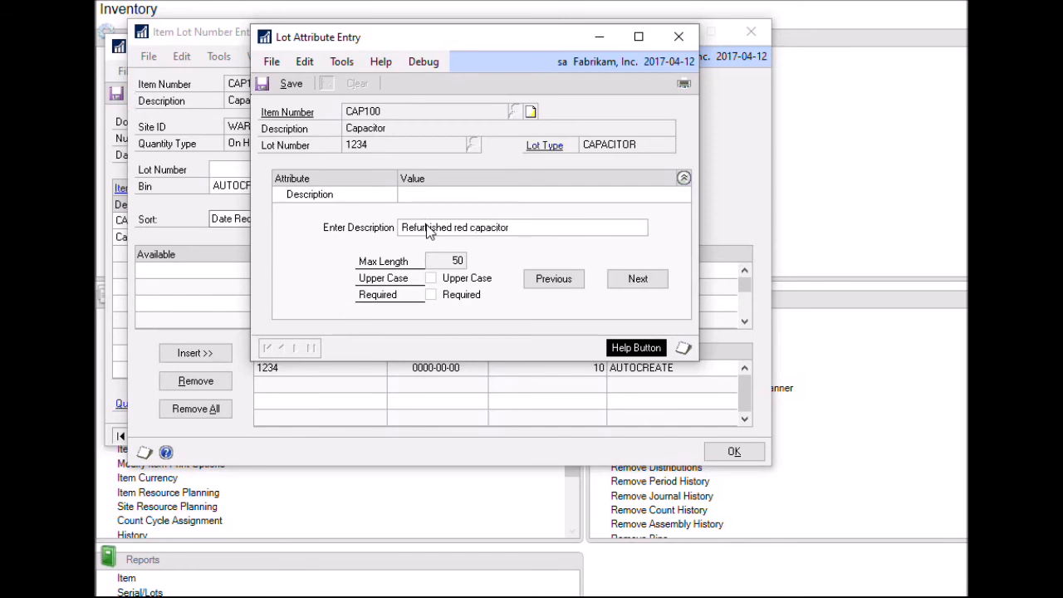
click(658, 283)
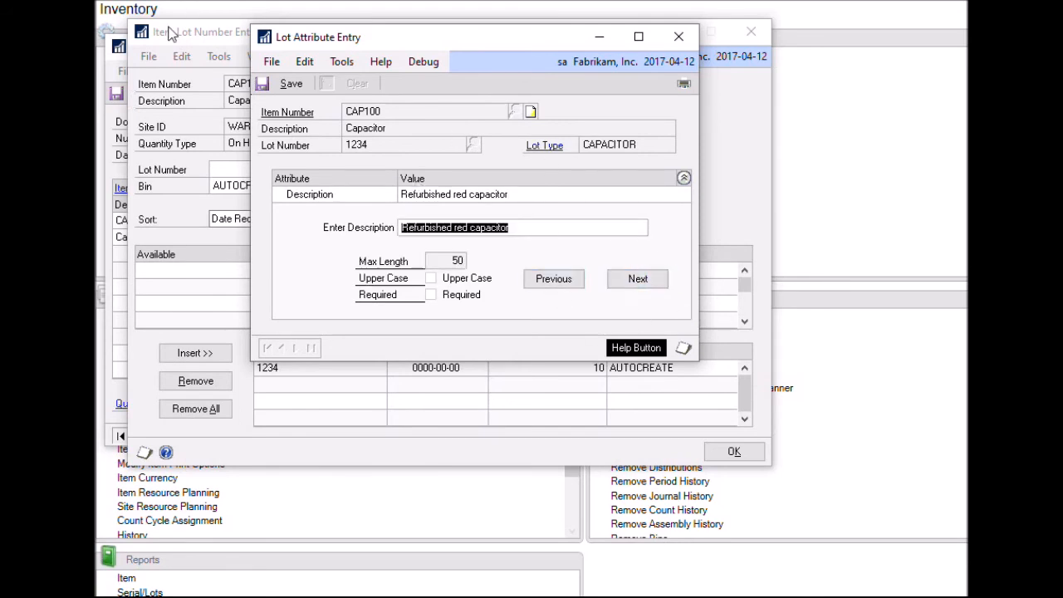
click(285, 84)
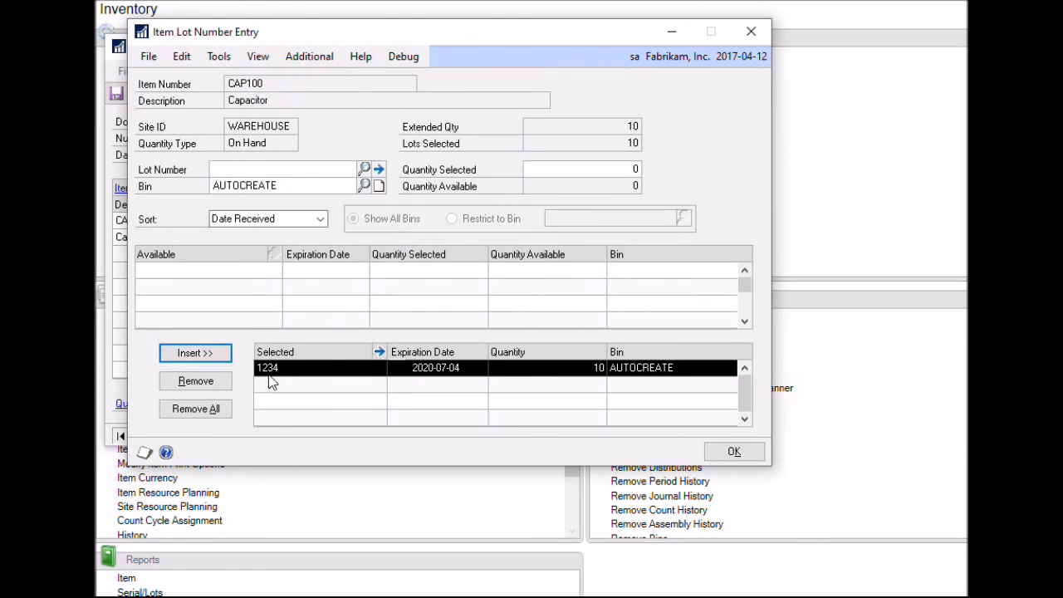
click(751, 32)
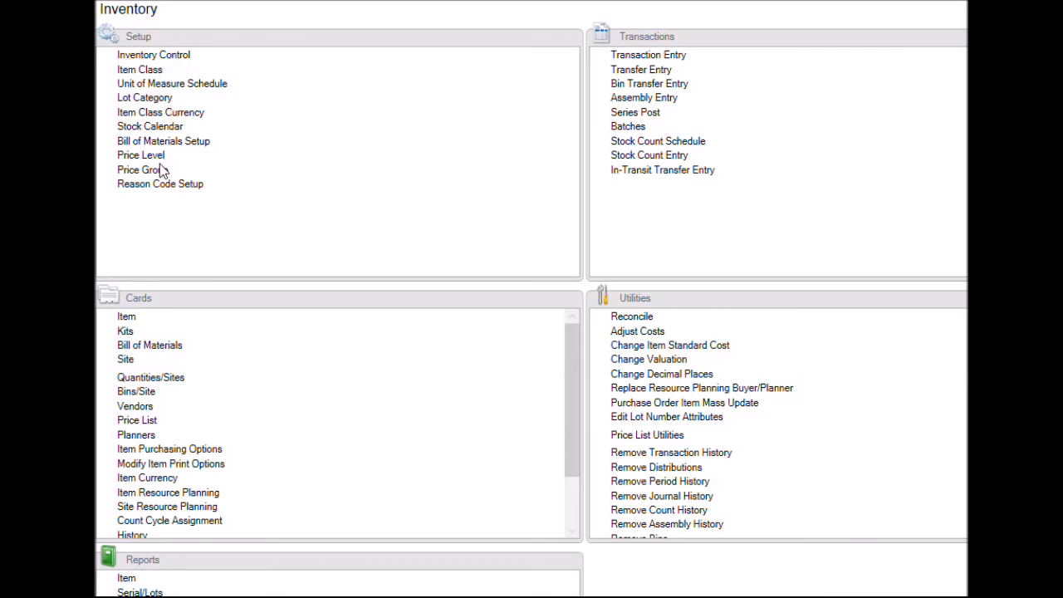
Reopen the CAPACITOR lot category and create its SQL view wvCAPACITOR
click(152, 95)
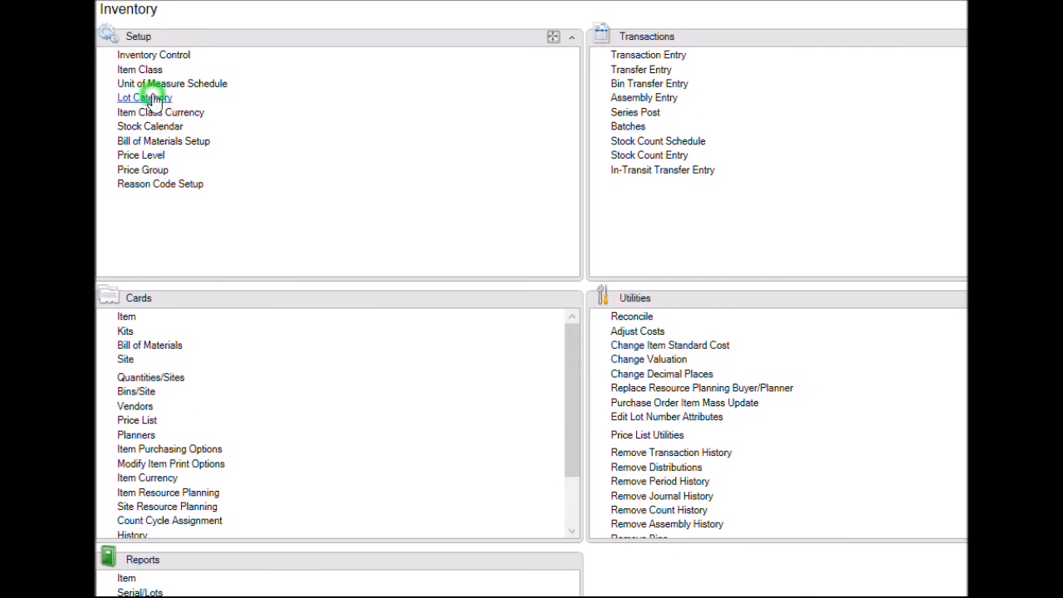
click(297, 84)
double_click(240, 215)
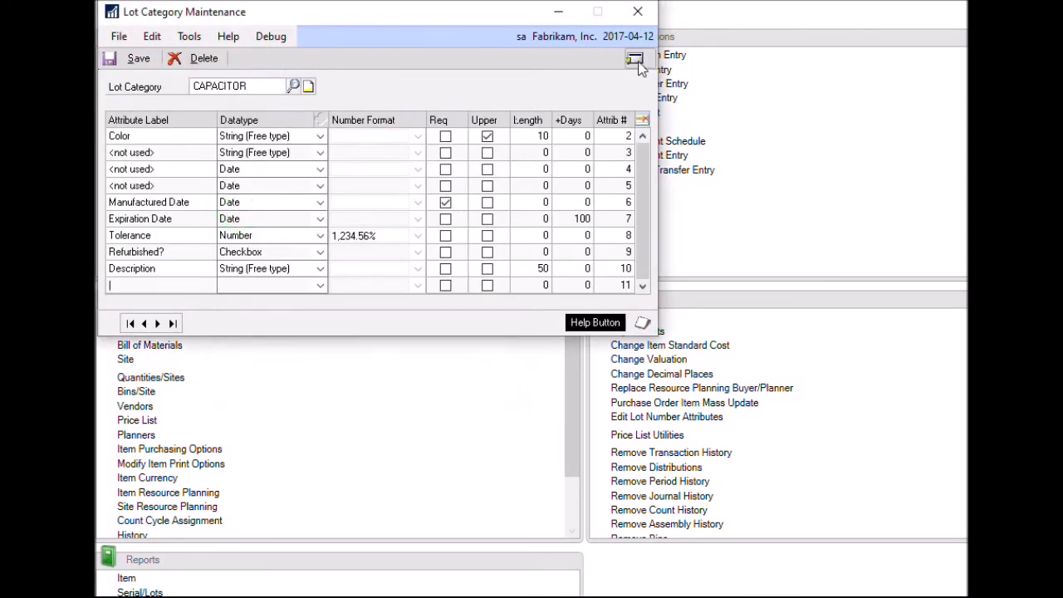
click(637, 60)
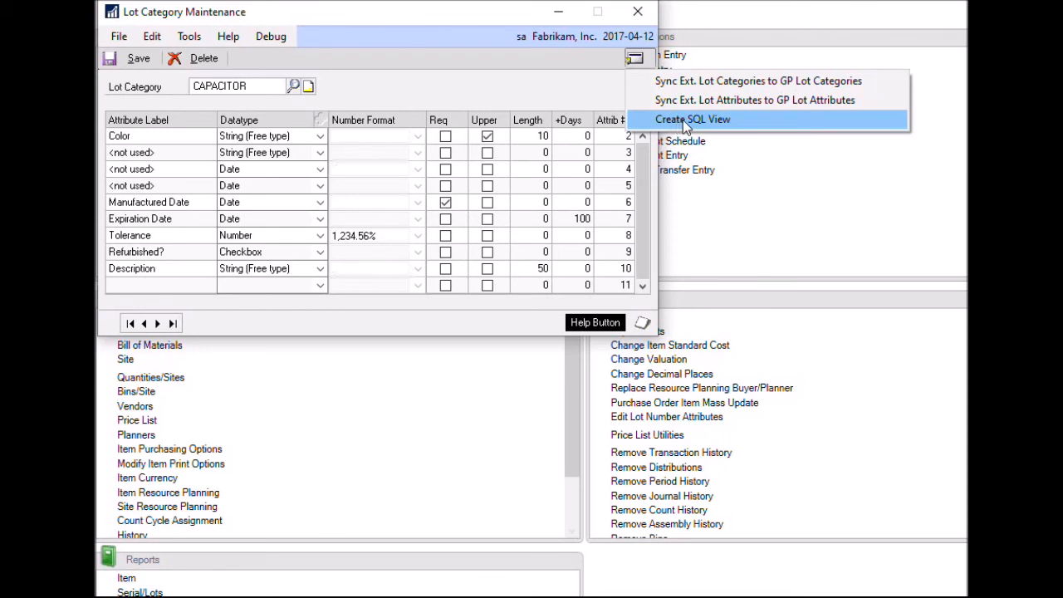
click(686, 120)
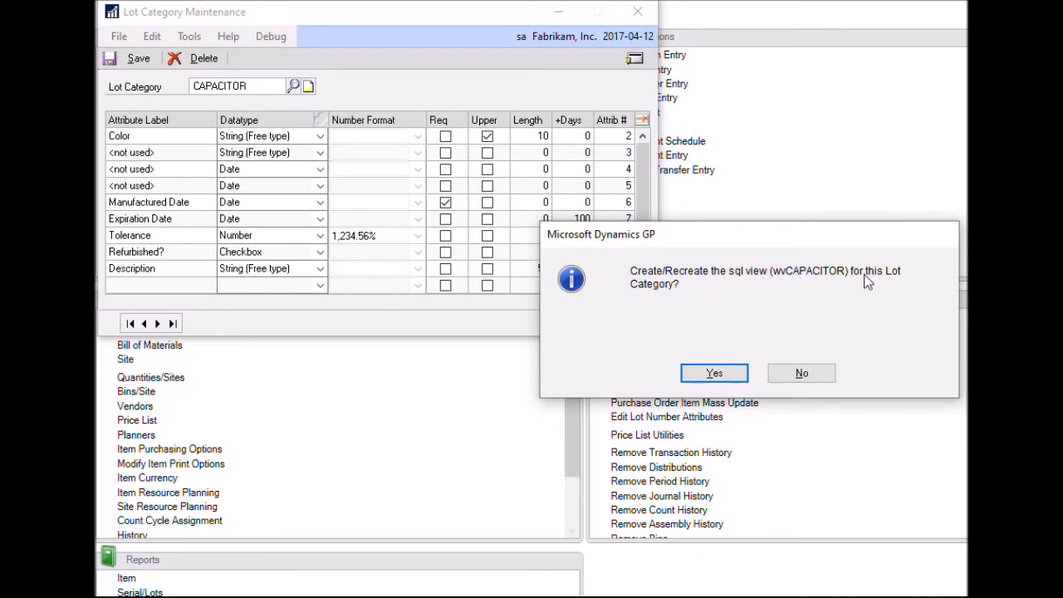
click(714, 374)
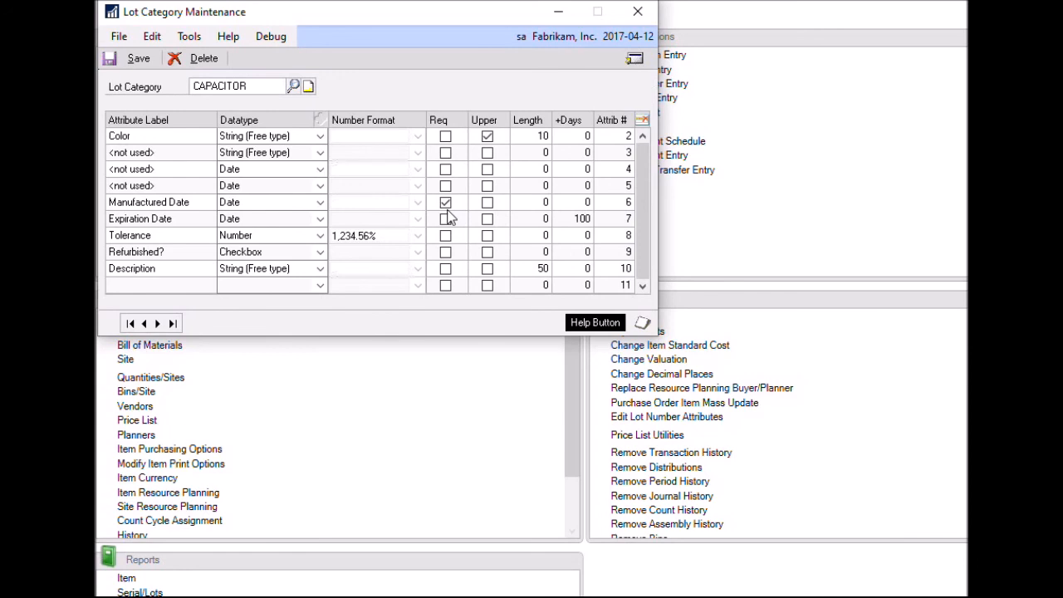
Show the options for syncing extended lot categories and attributes to the GP lot categories and attributes
click(635, 59)
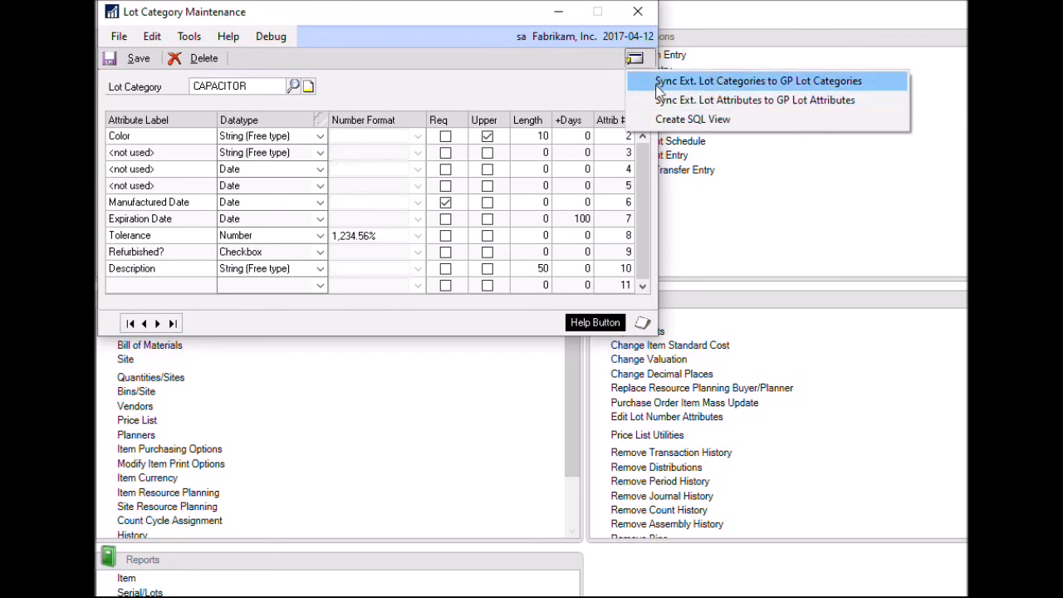